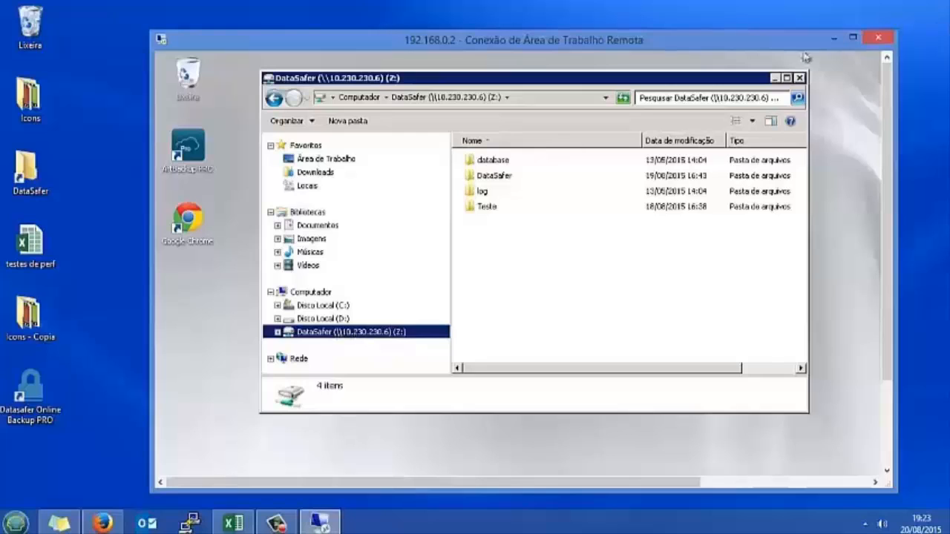
Minimize the DataSafer drive window and launch ArtBackup PRO, approving the UAC prompt
{"action": "left_click", "coordinate": [775, 77]}
{"action": "left_click", "coordinate": [194, 152]}
{"action": "double_click", "coordinate": [195, 153]}
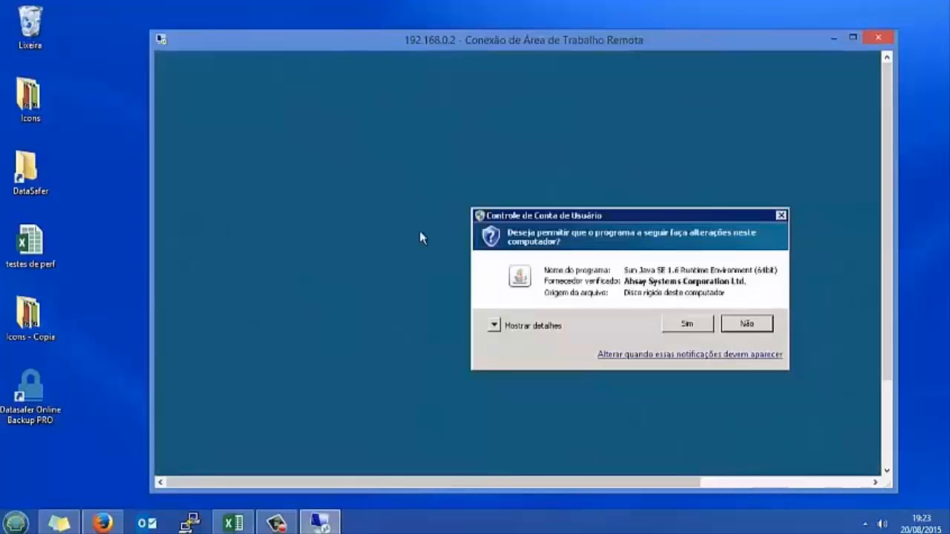
{"action": "left_click", "coordinate": [681, 322]}
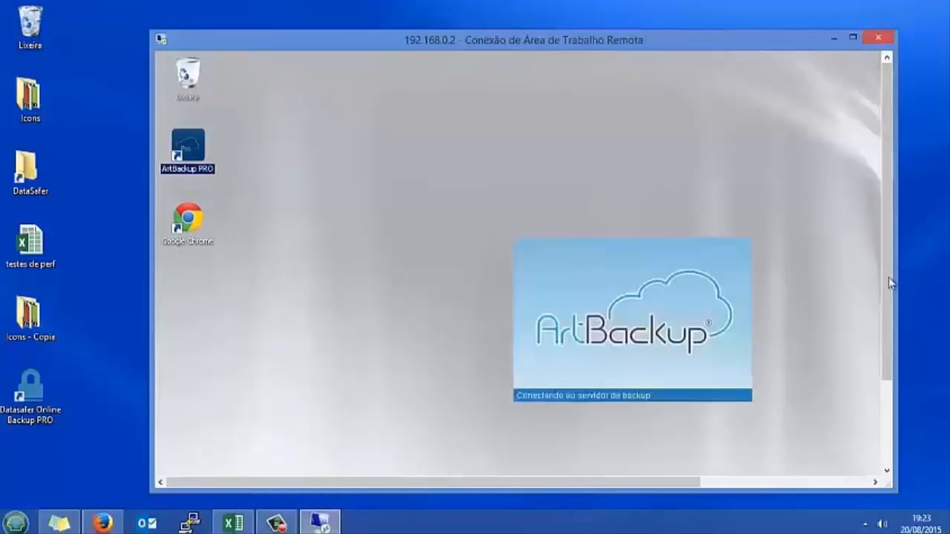
Sign in to ArtBackup PRO and drag its summary window fully into view
{"action": "left_click", "coordinate": [645, 230]}
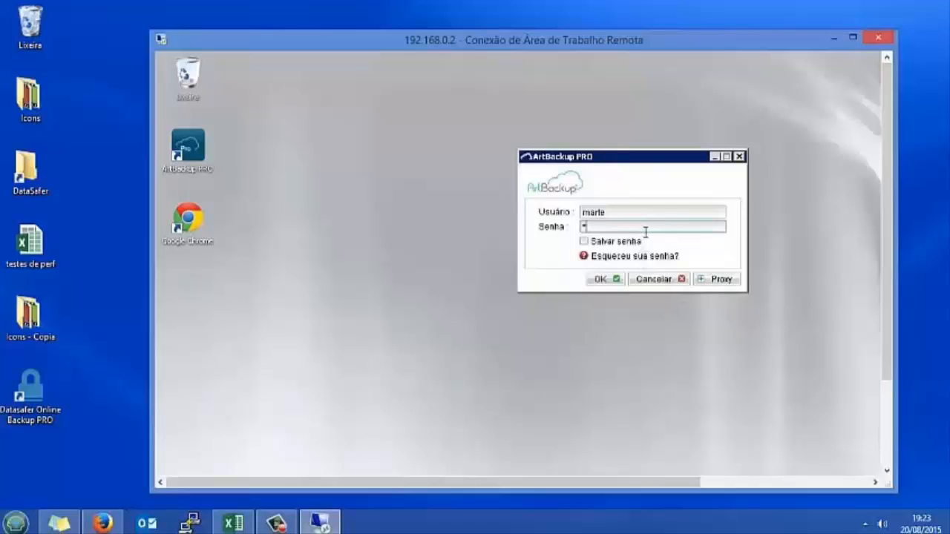
{"action": "left_click", "coordinate": [605, 279]}
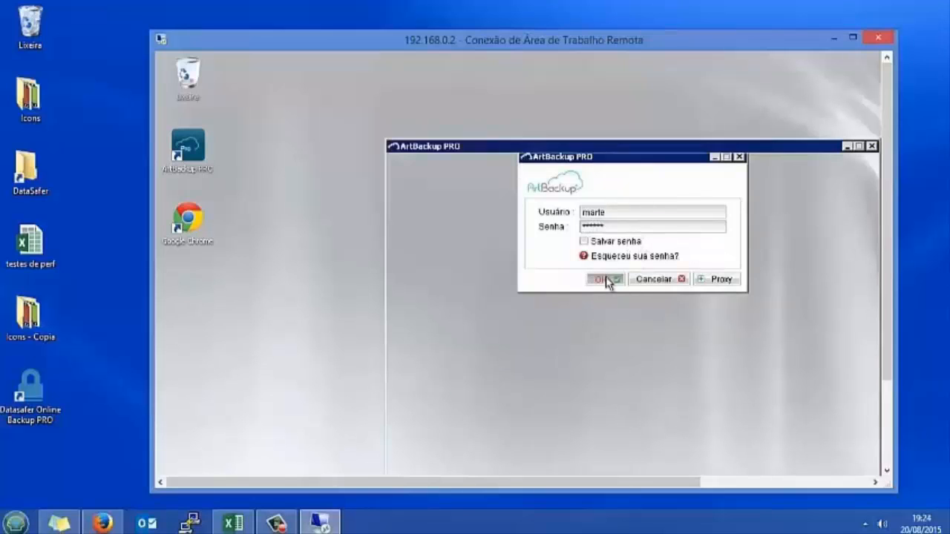
{"action": "left_click_drag", "start_coordinate": [628, 156], "coordinate": [537, 111]}
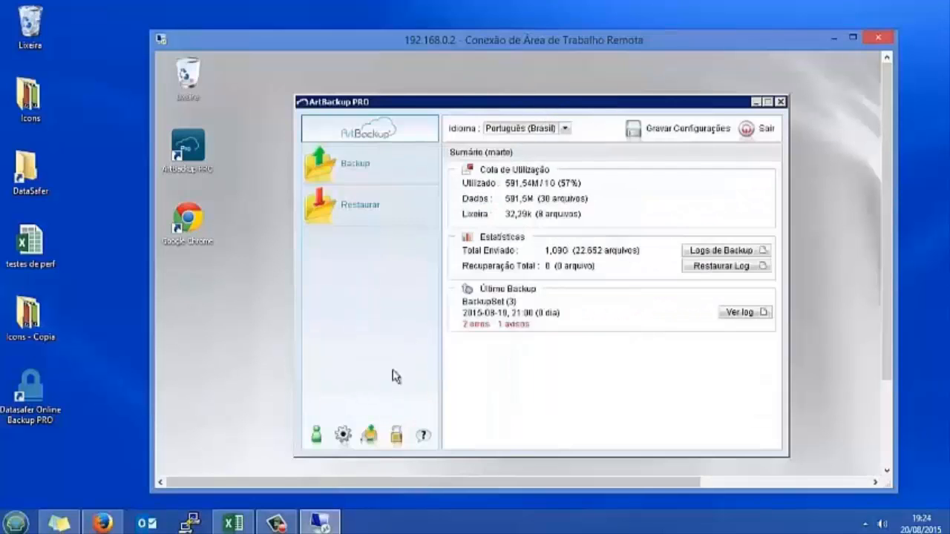
Create a new backup named 'Backup de Rede' with Documents unticked, then choose Outros Arquivos sources
{"action": "left_click", "coordinate": [347, 437]}
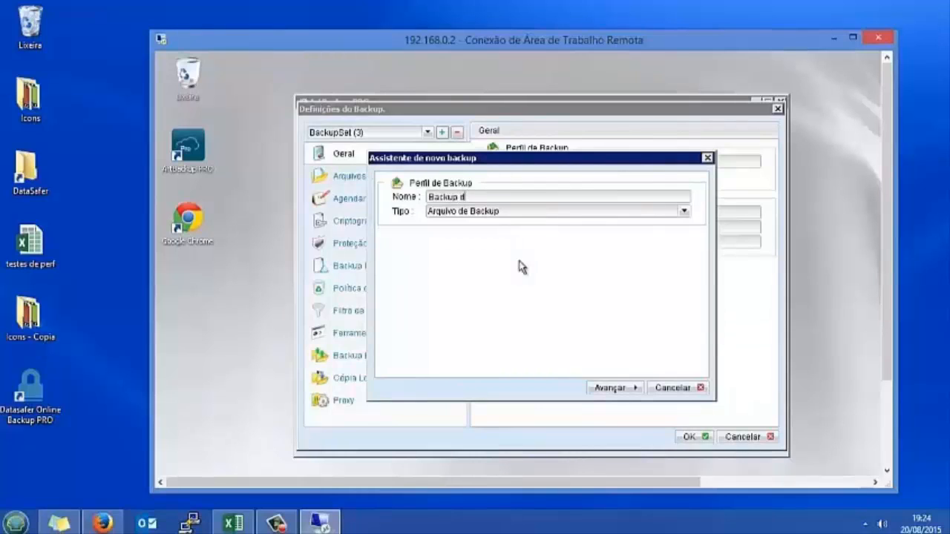
{"action": "type", "text": "ede"}
{"action": "left_click", "coordinate": [620, 391]}
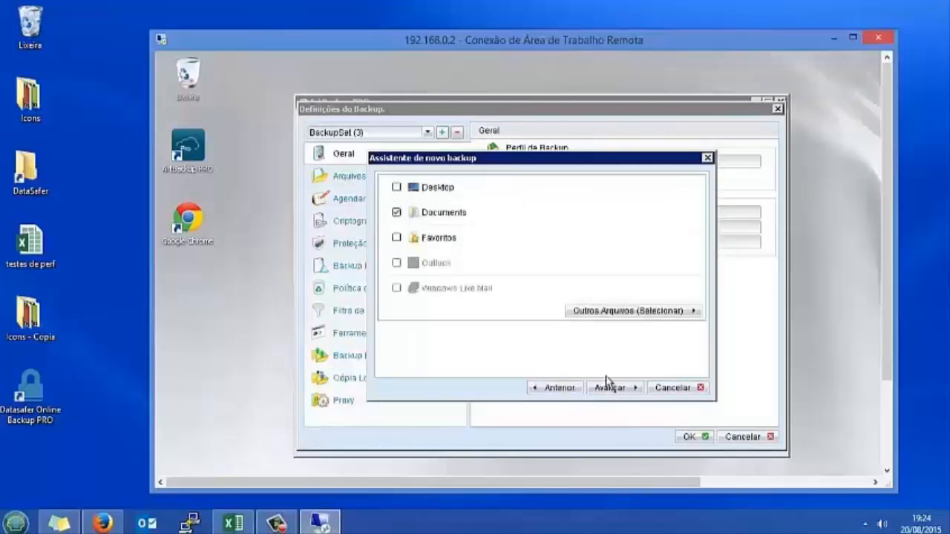
{"action": "left_click", "coordinate": [397, 212]}
{"action": "left_click", "coordinate": [611, 313]}
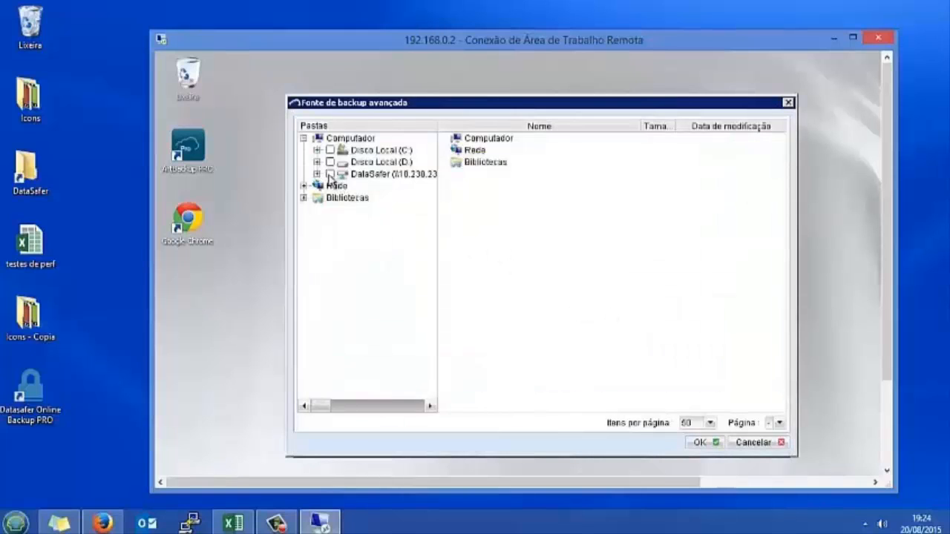
Tick the DataSafer (Z:) network drive in the Pastas tree to include everything on it
{"action": "left_click", "coordinate": [330, 174]}
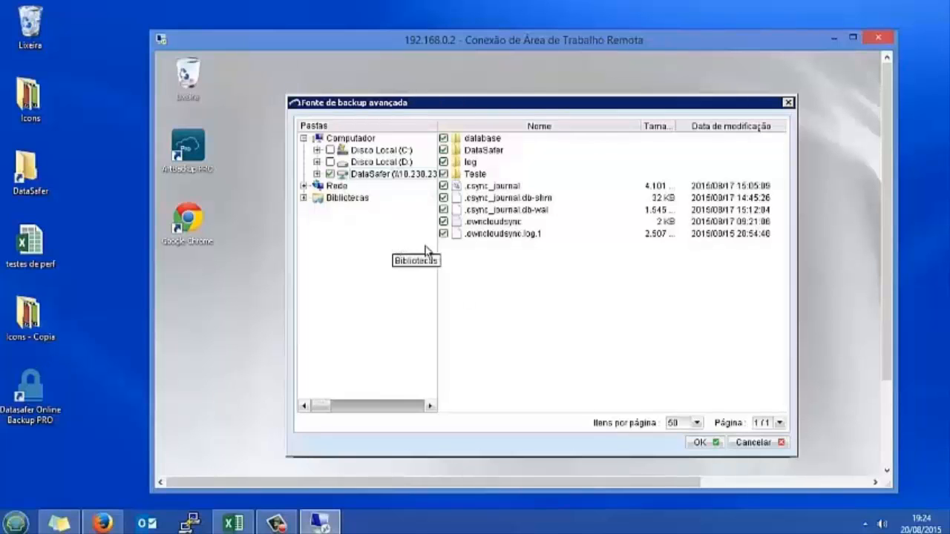
{"action": "left_click_drag", "start_coordinate": [886, 273], "coordinate": [836, 356]}
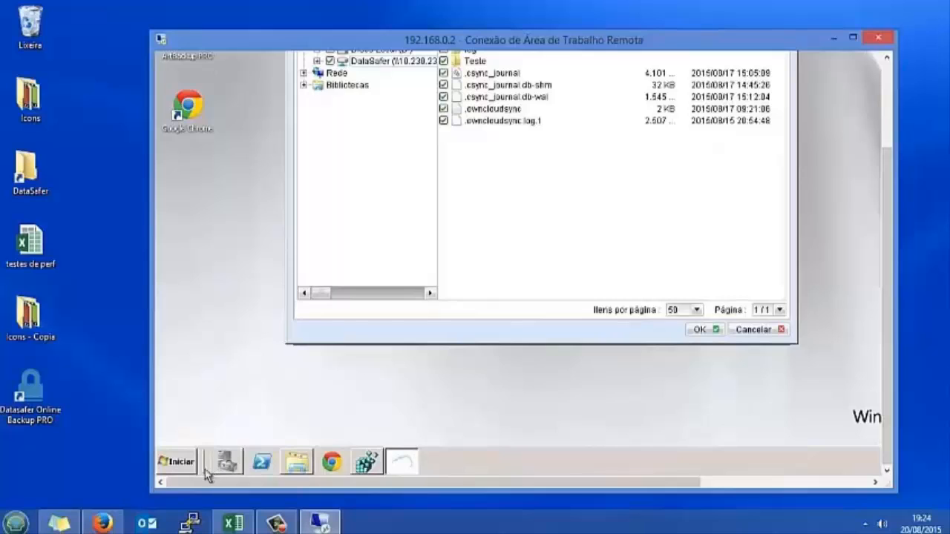
Search 'regedit' from the Start menu and launch Registry Editor, approving the UAC prompt
{"action": "left_click", "coordinate": [193, 461]}
{"action": "type", "text": "regedit"}
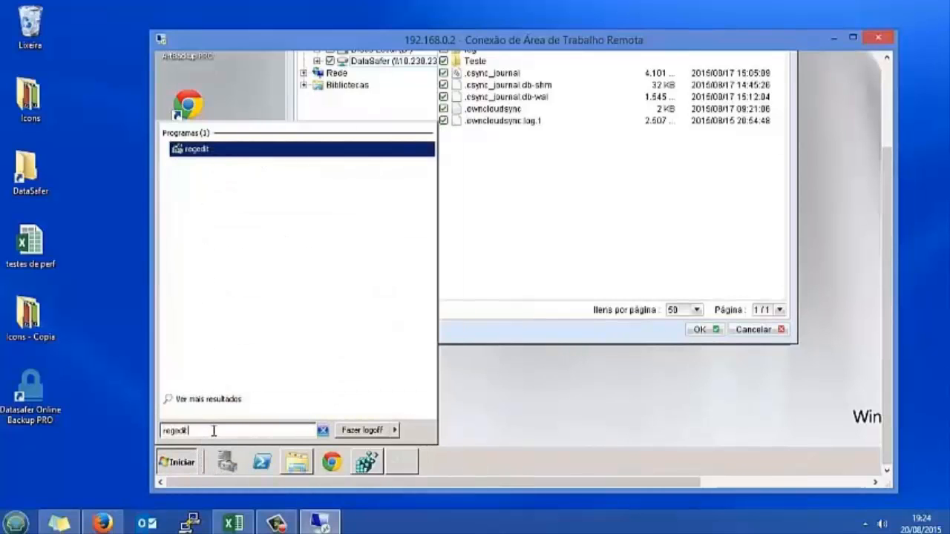
{"action": "left_click", "coordinate": [204, 150]}
{"action": "left_click", "coordinate": [369, 296]}
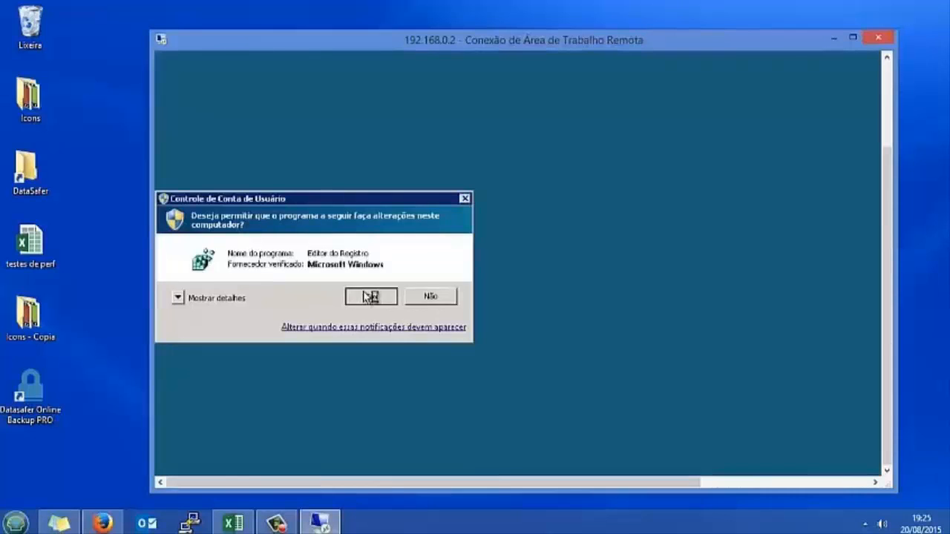
{"action": "left_click_drag", "start_coordinate": [889, 326], "coordinate": [901, 224]}
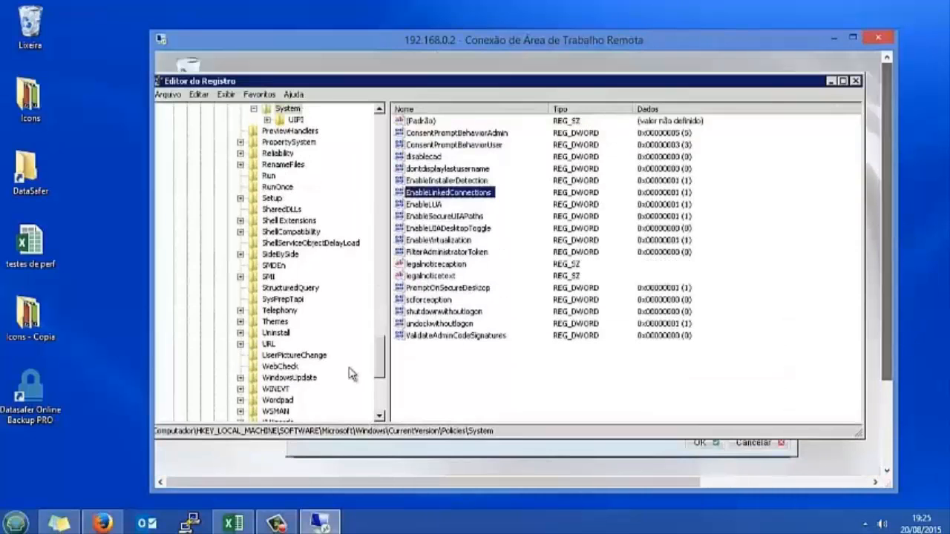
{"action": "left_click_drag", "start_coordinate": [663, 84], "coordinate": [713, 92]}
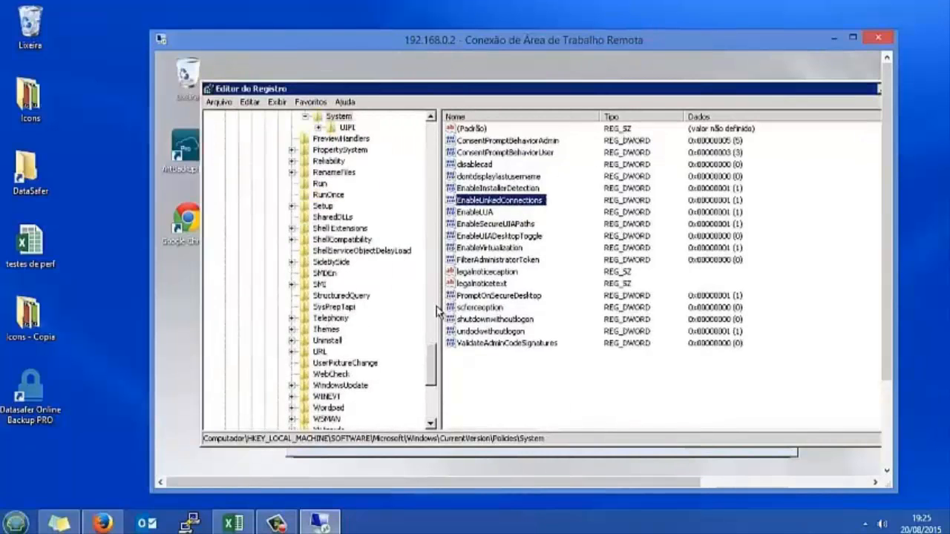
{"action": "left_click_drag", "start_coordinate": [436, 354], "coordinate": [378, 171]}
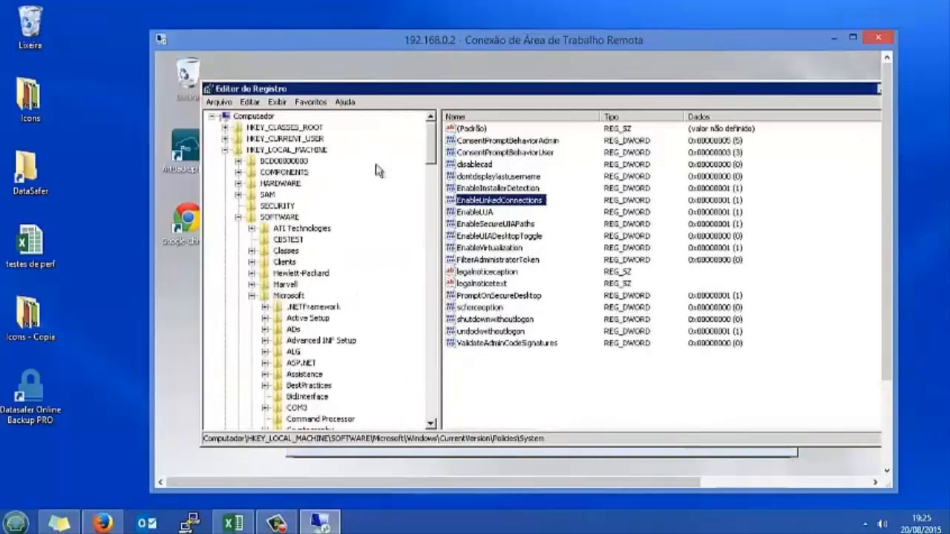
{"action": "left_click", "coordinate": [289, 151]}
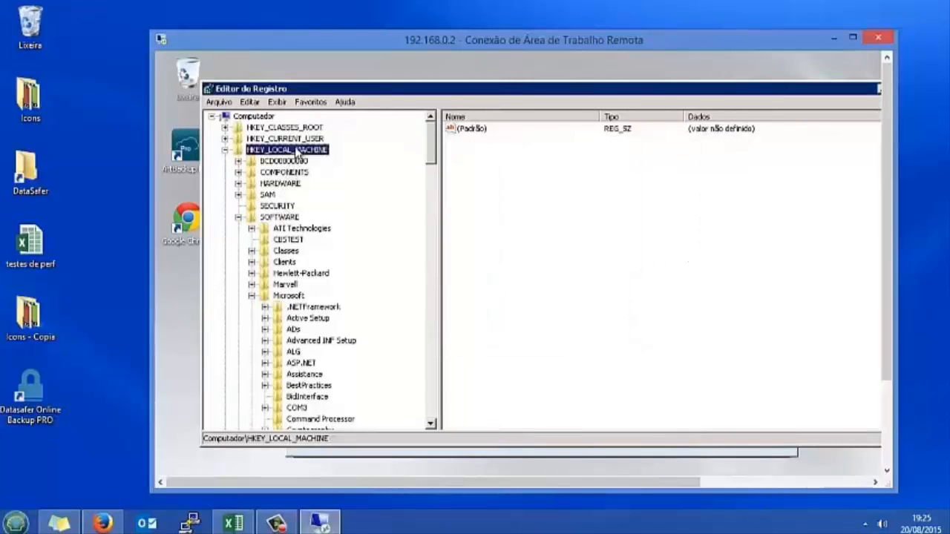
{"action": "left_click", "coordinate": [282, 217]}
{"action": "left_click", "coordinate": [286, 296]}
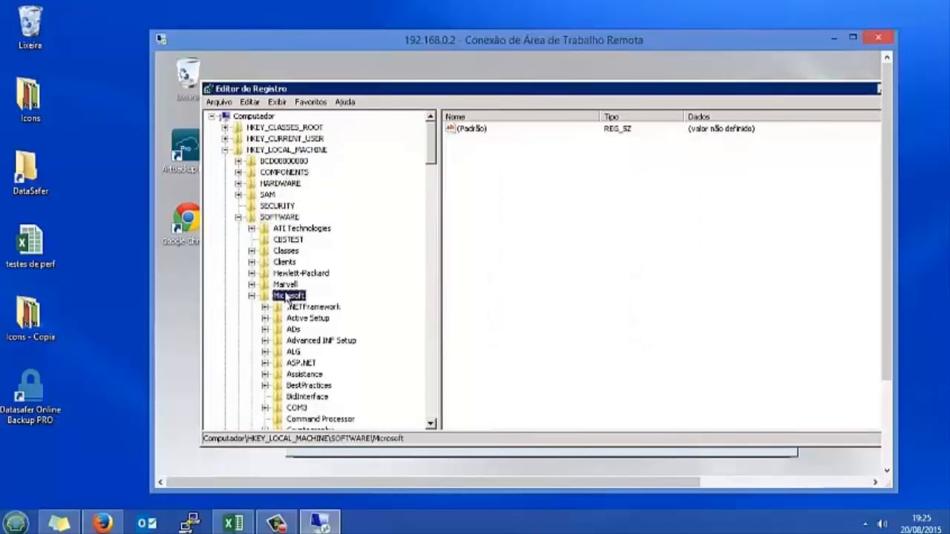
{"action": "type", "text": "win"}
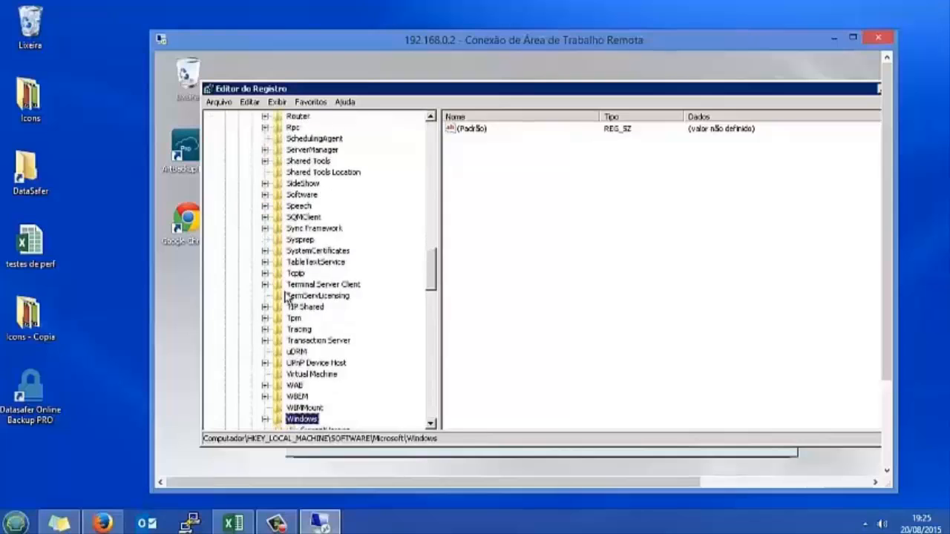
{"action": "key", "text": "Down"}
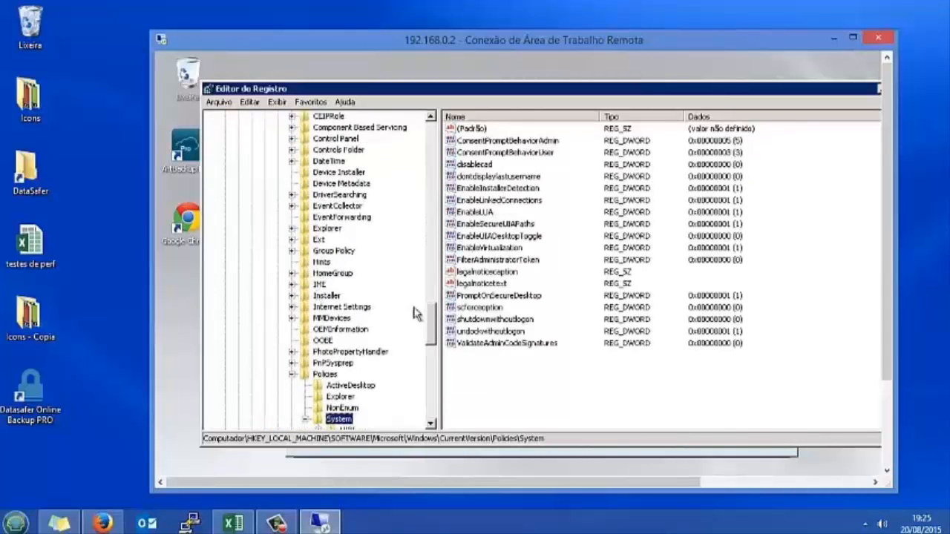
{"action": "scroll", "coordinate": [442, 338], "scroll_direction": "down", "scroll_amount": 5}
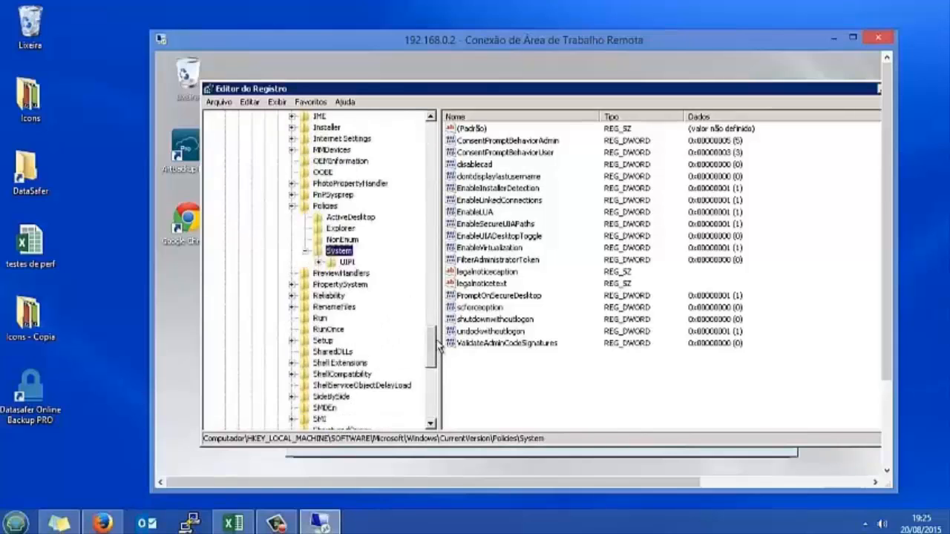
{"action": "scroll", "coordinate": [440, 343], "scroll_direction": "up", "scroll_amount": 2}
{"action": "left_click", "coordinate": [517, 206]}
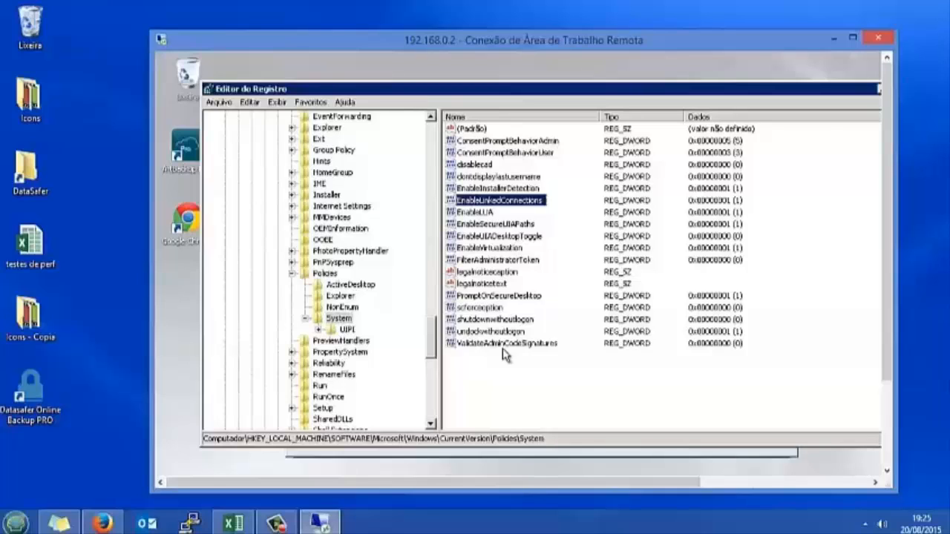
Delete the existing EnableLinkedConnections value and reselect the System key
{"action": "key", "text": "Delete"}
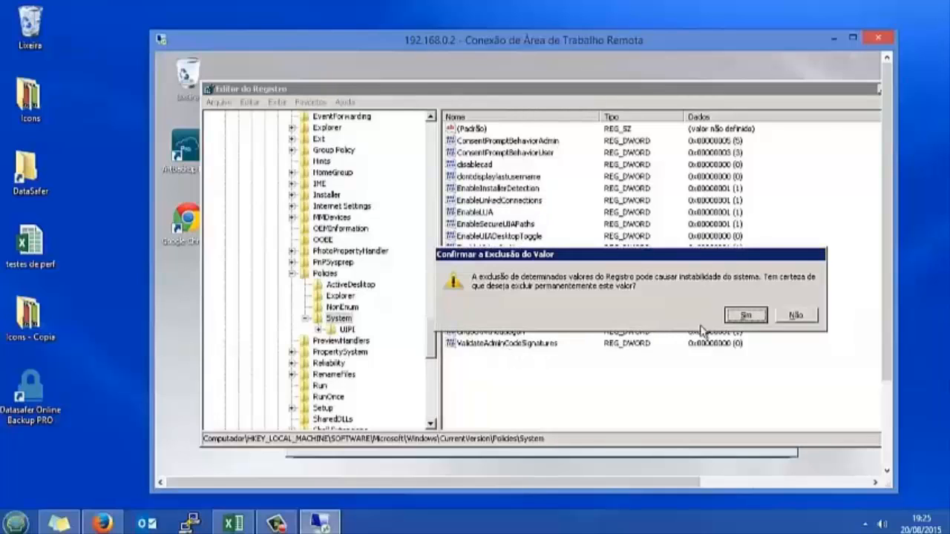
{"action": "left_click", "coordinate": [747, 316]}
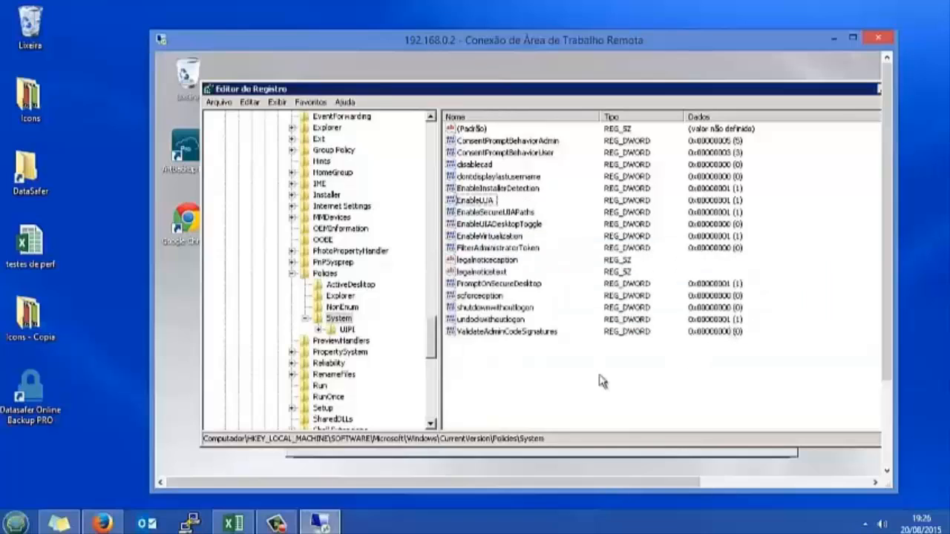
{"action": "left_click", "coordinate": [340, 320]}
Create a DWORD (32-bit) value EnableLinkedConnections under System with value data 1
{"action": "right_click", "coordinate": [341, 324]}
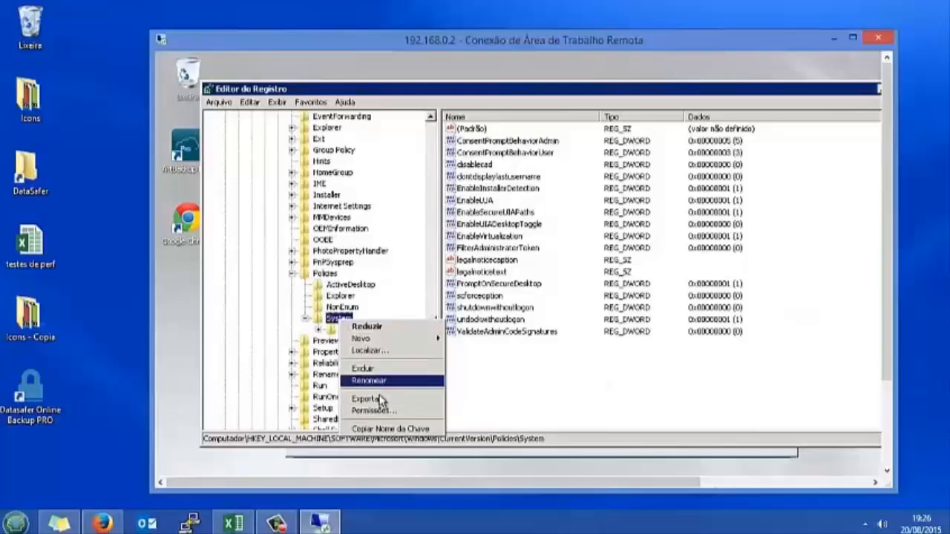
{"action": "mouse_move", "coordinate": [410, 341]}
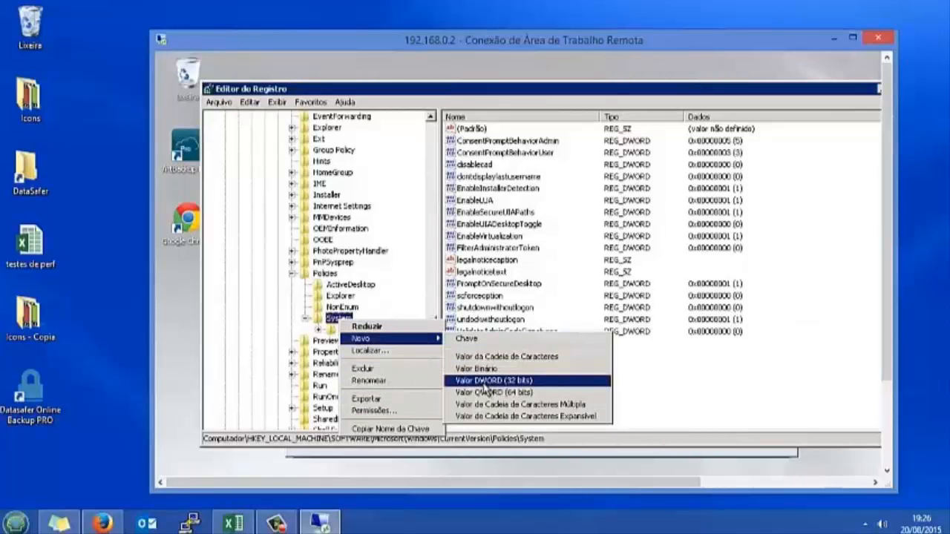
{"action": "left_click", "coordinate": [484, 380]}
{"action": "type", "text": "E"}
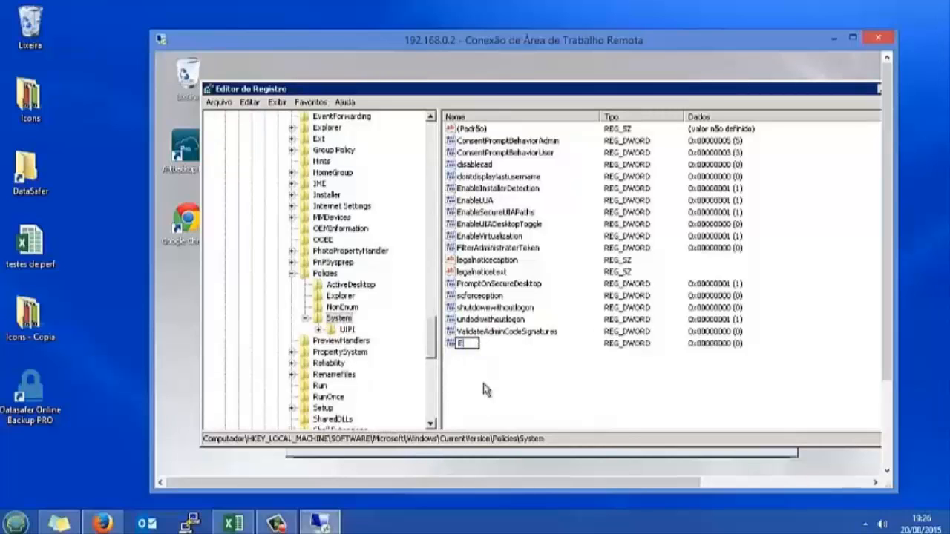
{"action": "type", "text": "nableL"}
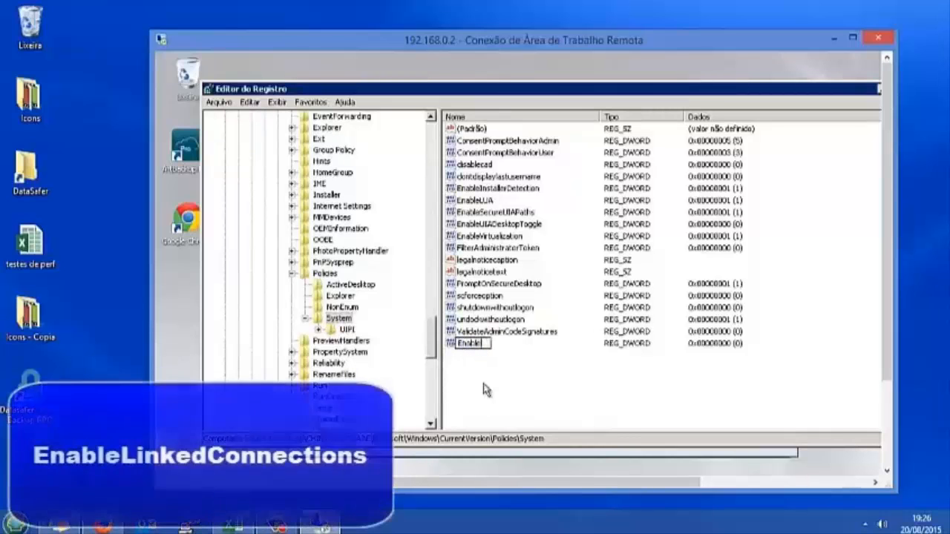
{"action": "type", "text": "inkedCo"}
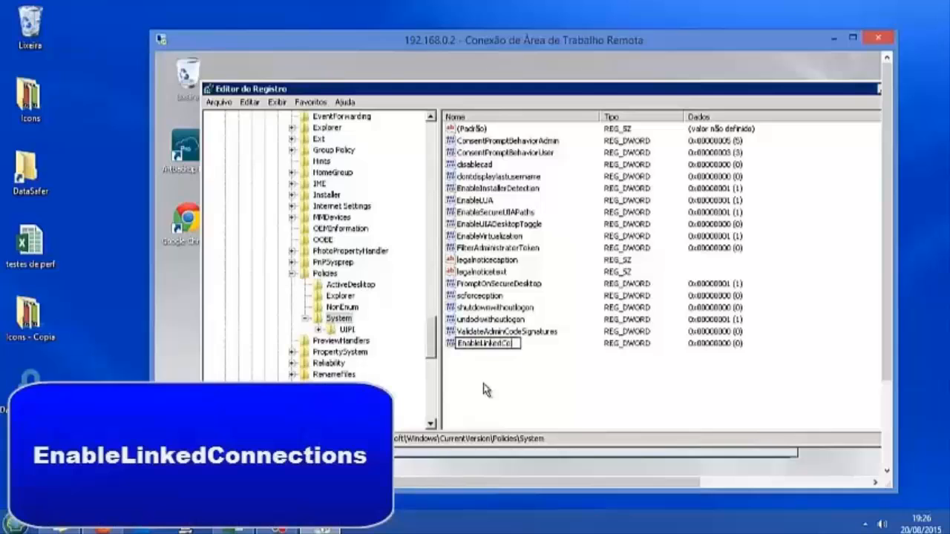
{"action": "type", "text": "nnections"}
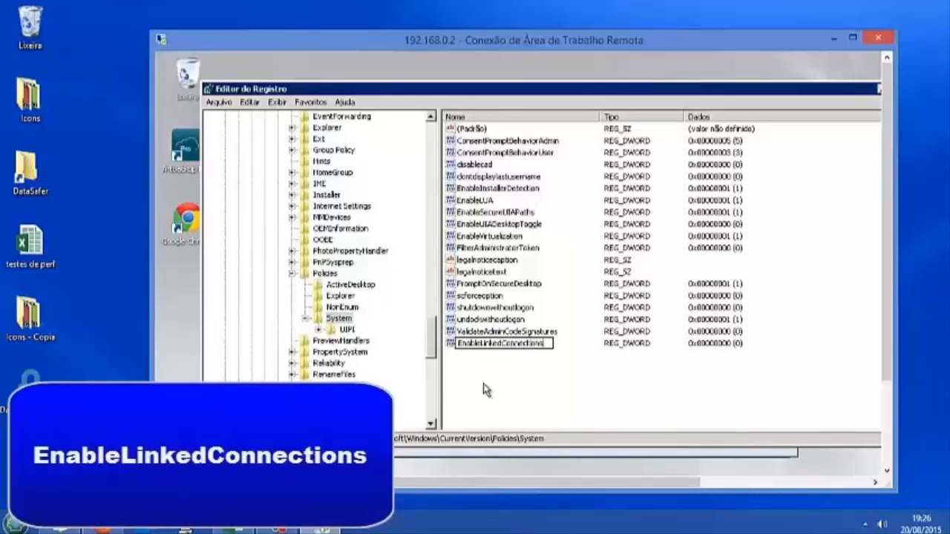
{"action": "key", "text": "Return"}
{"action": "double_click", "coordinate": [490, 344]}
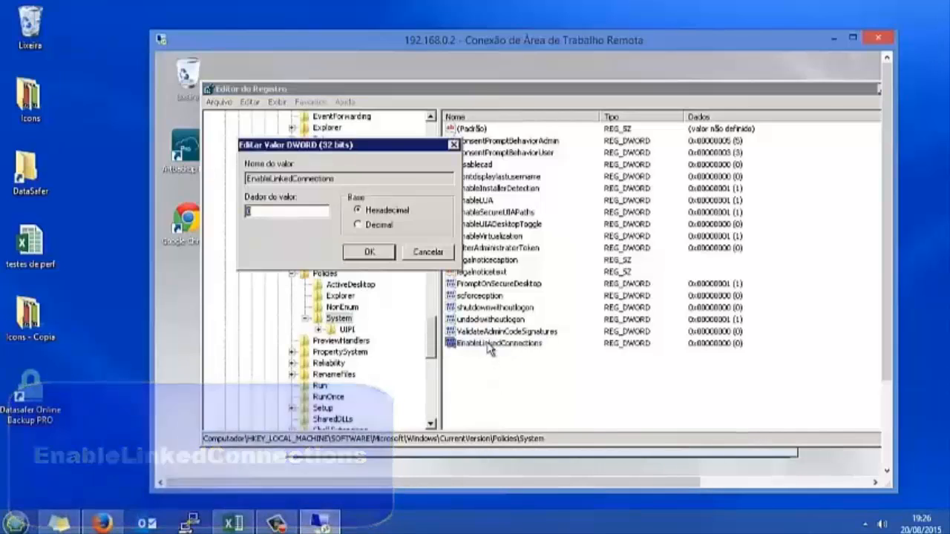
{"action": "left_click", "coordinate": [369, 252]}
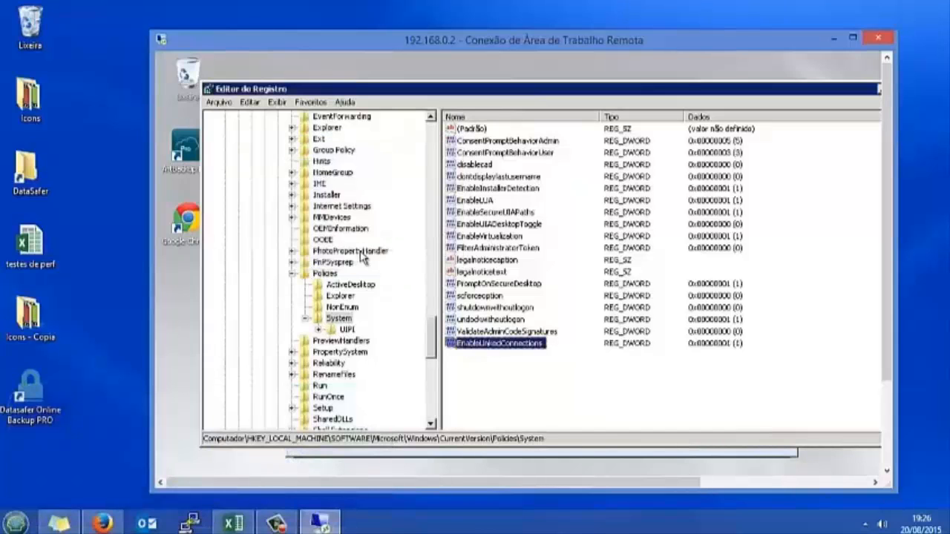
Resize the remote desktop window and reposition the Fonte de backup avançada dialog, DataSafer still ticked
{"action": "left_click_drag", "start_coordinate": [880, 98], "coordinate": [750, 99]}
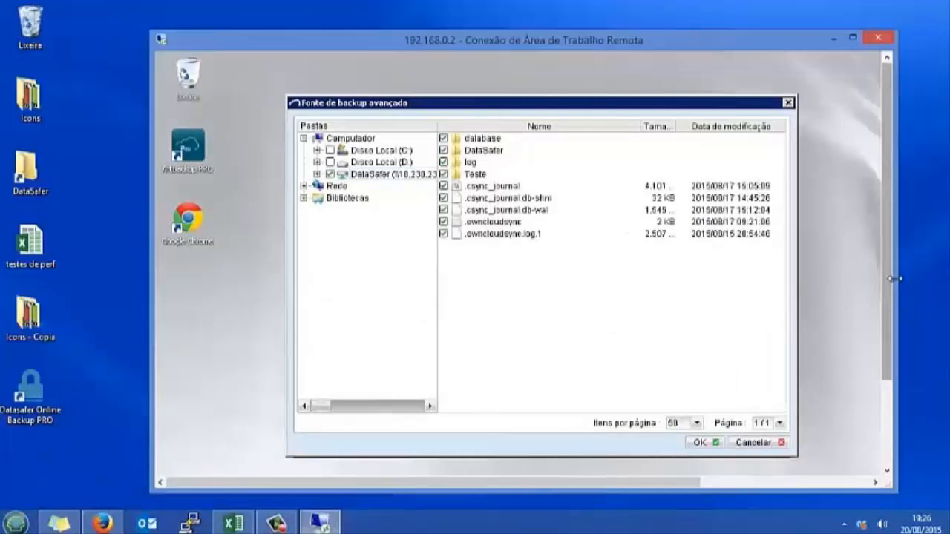
{"action": "mouse_move", "coordinate": [890, 277]}
{"action": "left_mouse_down"}
{"action": "mouse_move", "coordinate": [890, 357]}
{"action": "mouse_move", "coordinate": [894, 261]}
{"action": "left_mouse_up"}
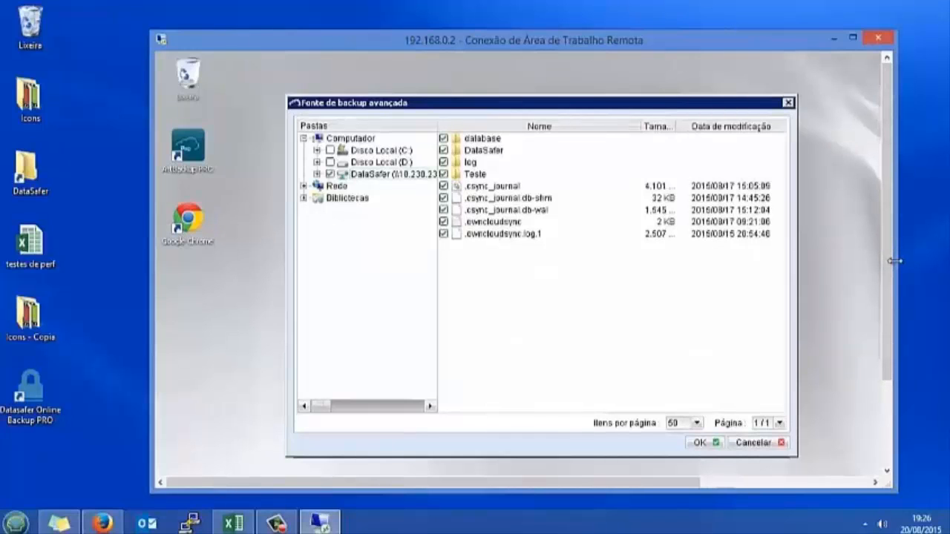
{"action": "left_click_drag", "start_coordinate": [569, 103], "coordinate": [547, 93]}
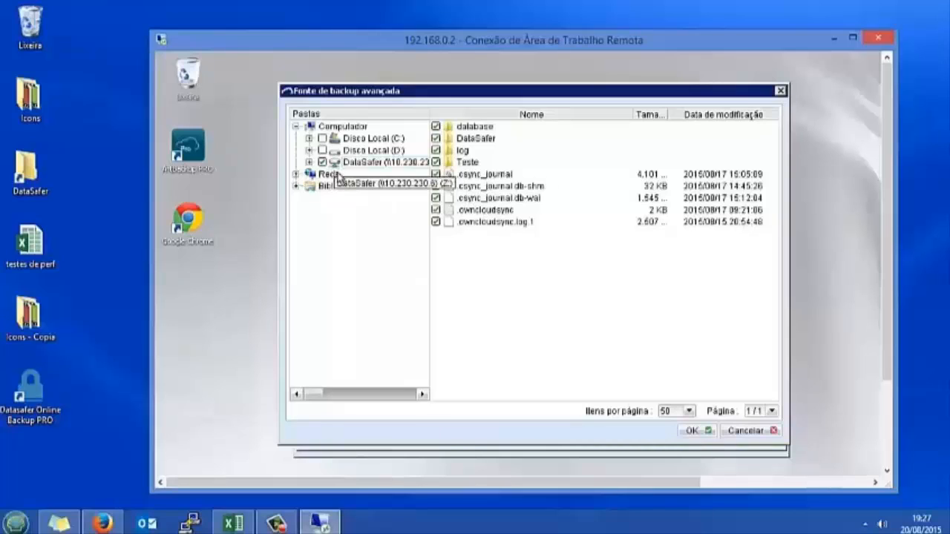
Finish the wizard with Padrão encryption to create Backup de Rede, then focus the Windows password field
{"action": "left_click", "coordinate": [691, 431]}
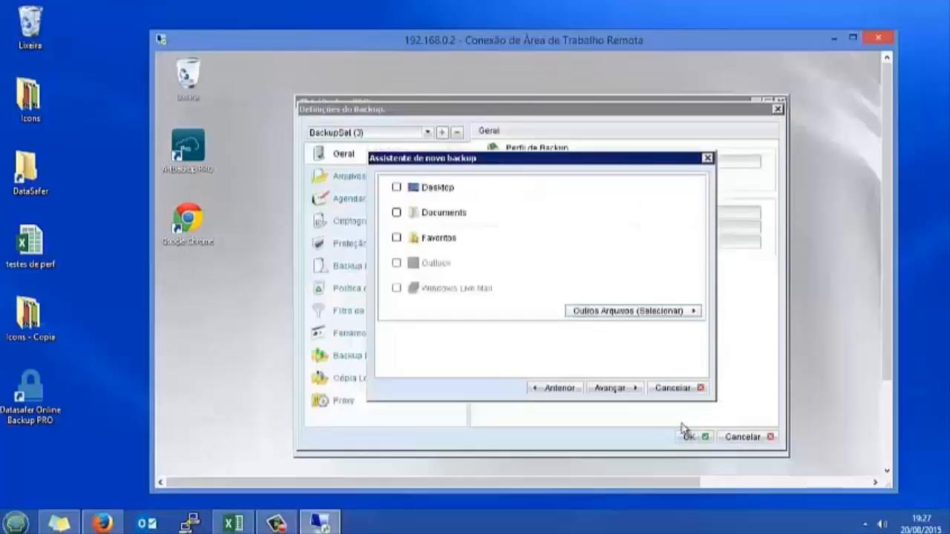
{"action": "left_click", "coordinate": [622, 389]}
{"action": "left_click", "coordinate": [622, 389]}
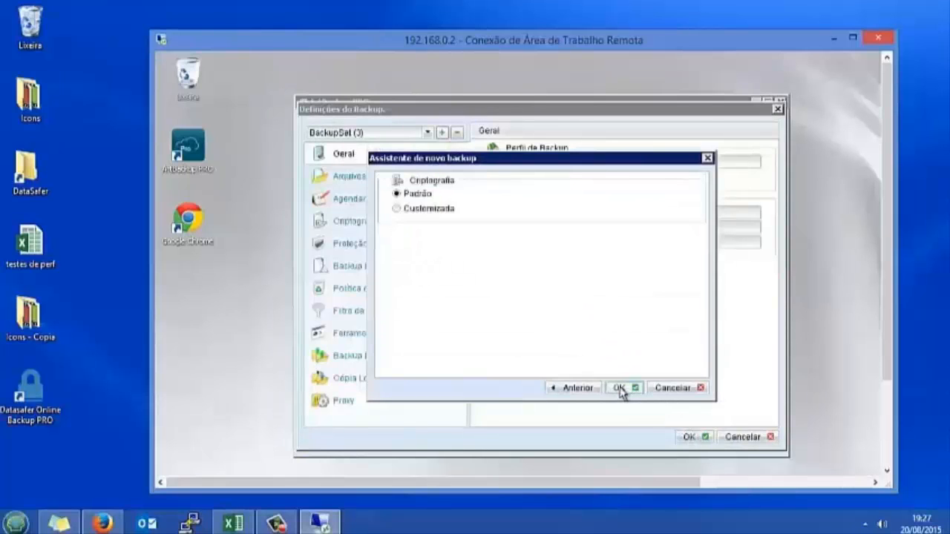
{"action": "left_click", "coordinate": [620, 389]}
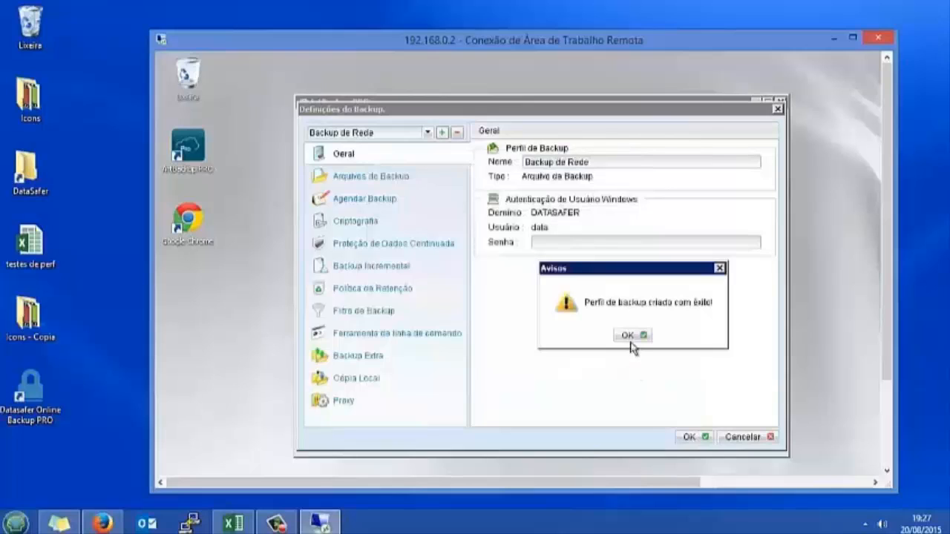
{"action": "left_click", "coordinate": [633, 339]}
{"action": "left_click", "coordinate": [560, 242]}
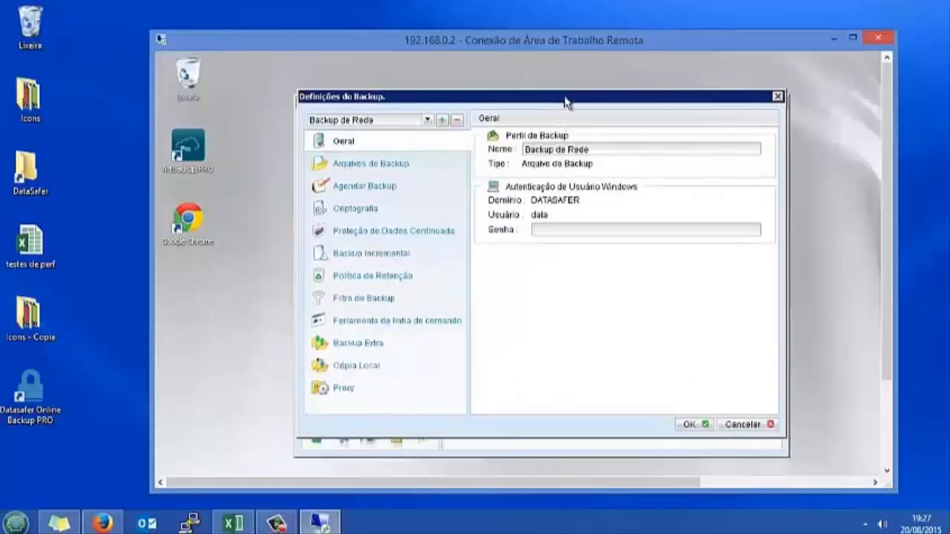
{"action": "left_click_drag", "start_coordinate": [569, 97], "coordinate": [591, 107]}
Dismiss the logon error 1326 and enter the Windows user password in the Senha field
{"action": "left_click", "coordinate": [715, 436]}
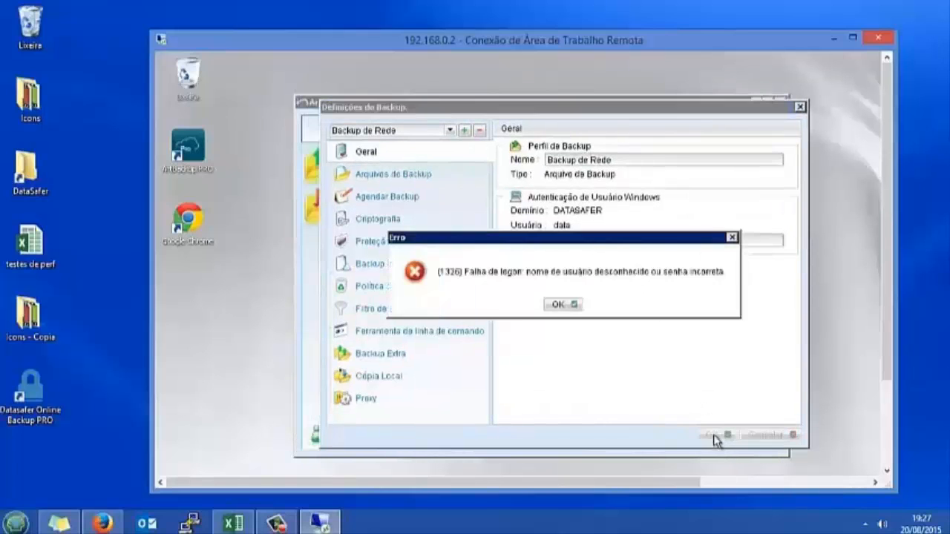
{"action": "left_click", "coordinate": [559, 306]}
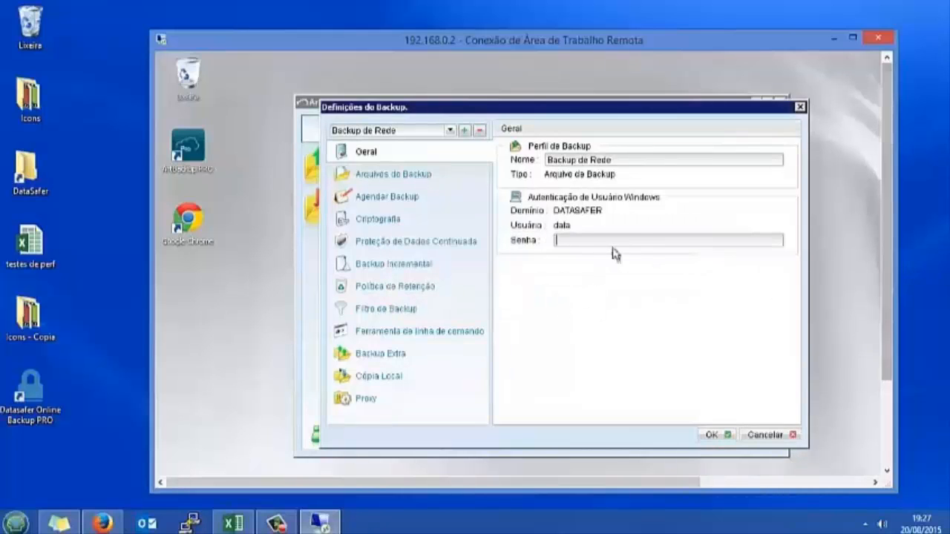
{"action": "left_click_drag", "start_coordinate": [884, 275], "coordinate": [891, 371]}
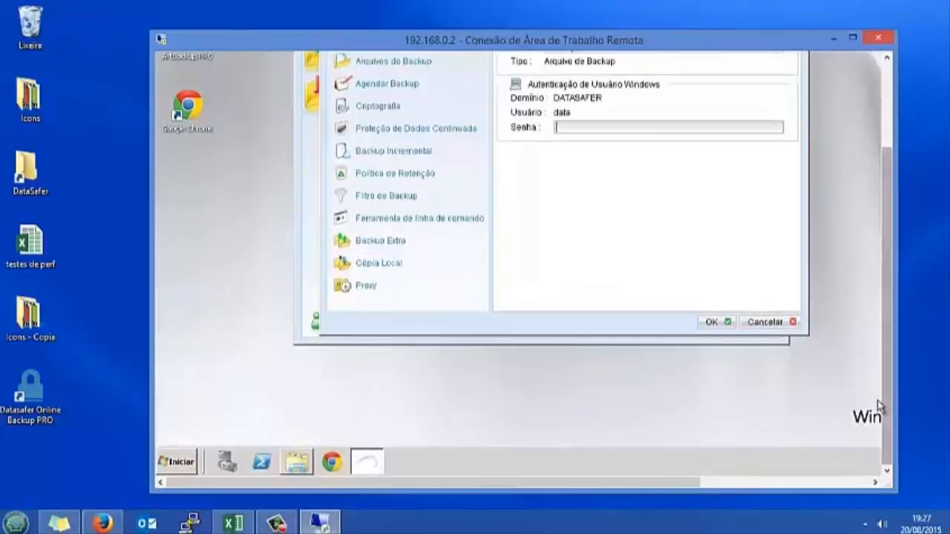
{"action": "left_click_drag", "start_coordinate": [888, 406], "coordinate": [866, 324]}
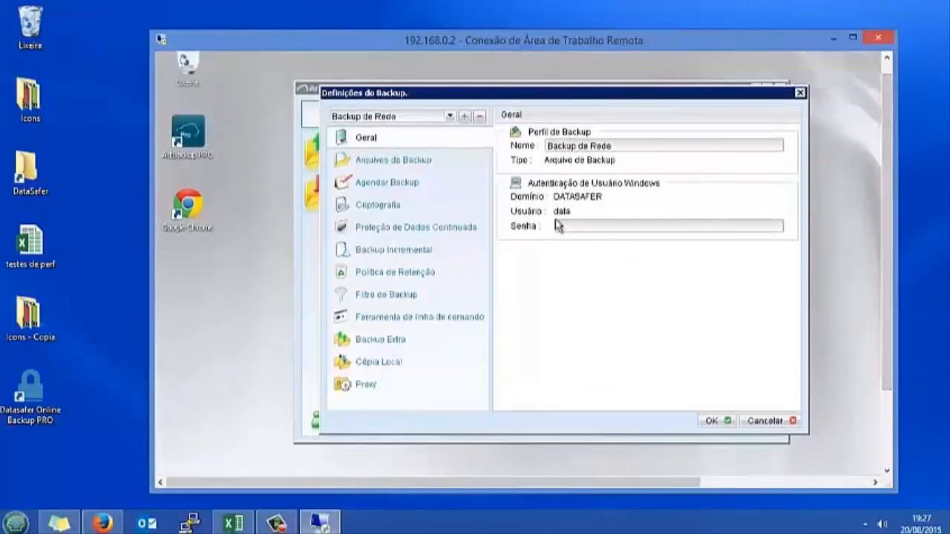
{"action": "left_click", "coordinate": [614, 226]}
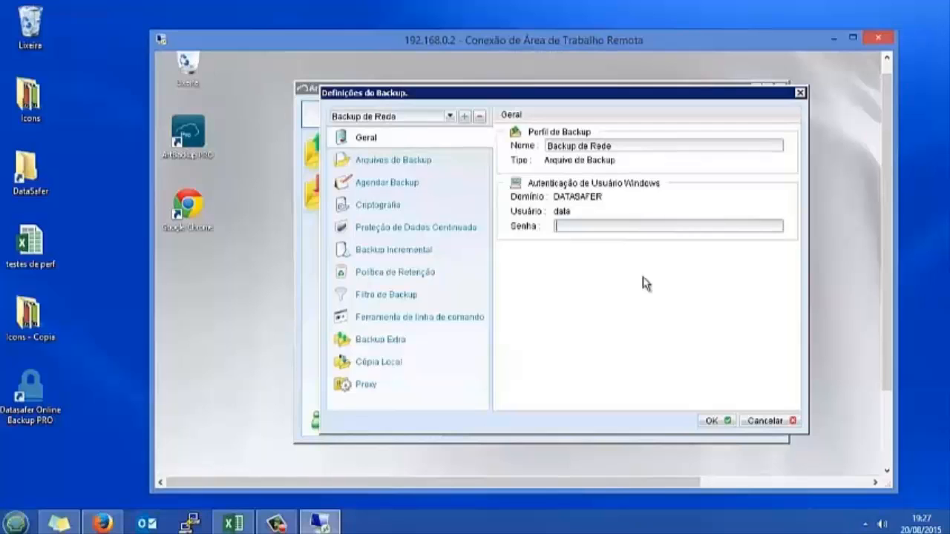
{"action": "type", "text": "********"}
Confirm the backup settings and save the configuration with Gravar Configurações
{"action": "left_click", "coordinate": [723, 425]}
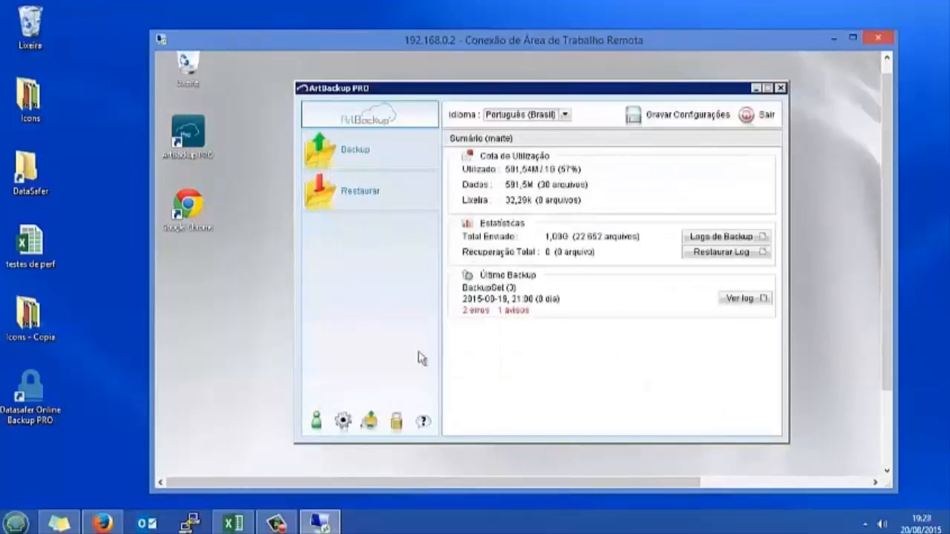
{"action": "left_click", "coordinate": [675, 116]}
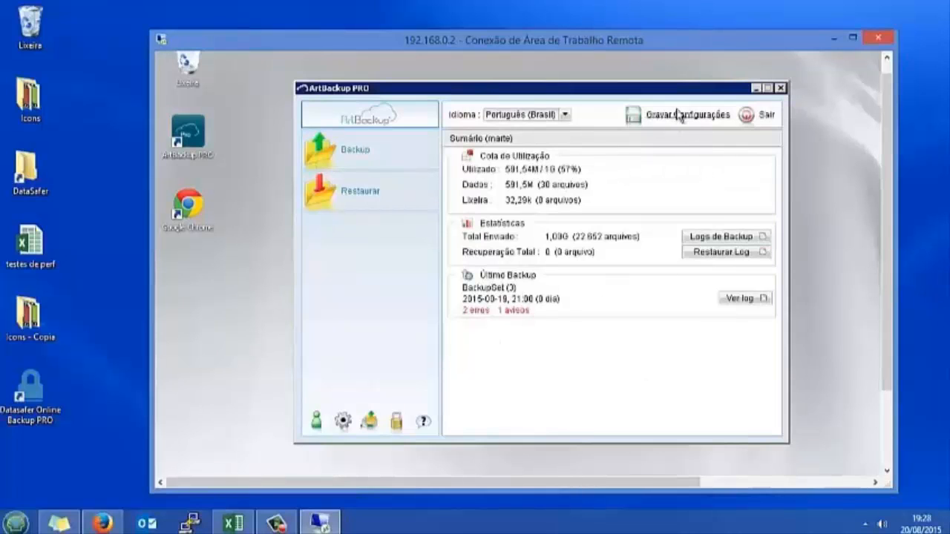
{"action": "left_click", "coordinate": [549, 292]}
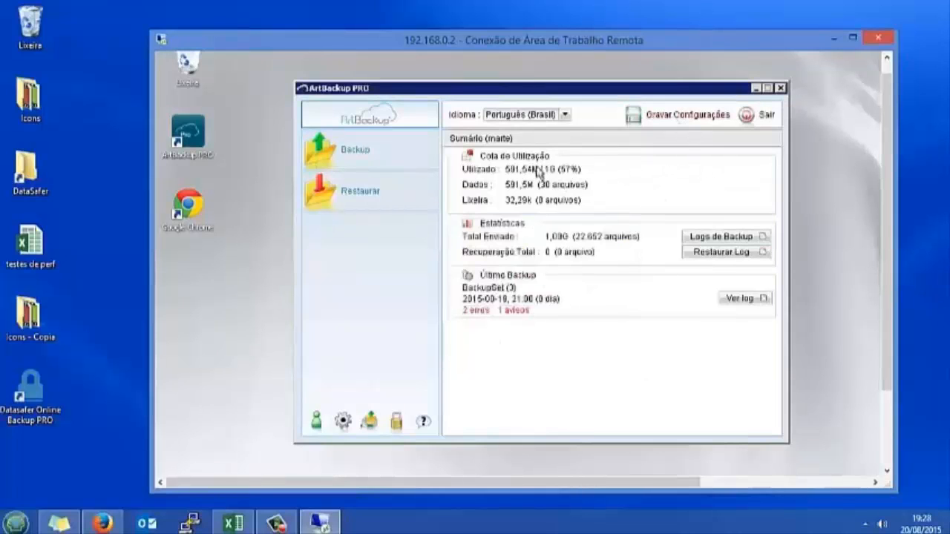
{"action": "left_click_drag", "start_coordinate": [538, 89], "coordinate": [525, 77]}
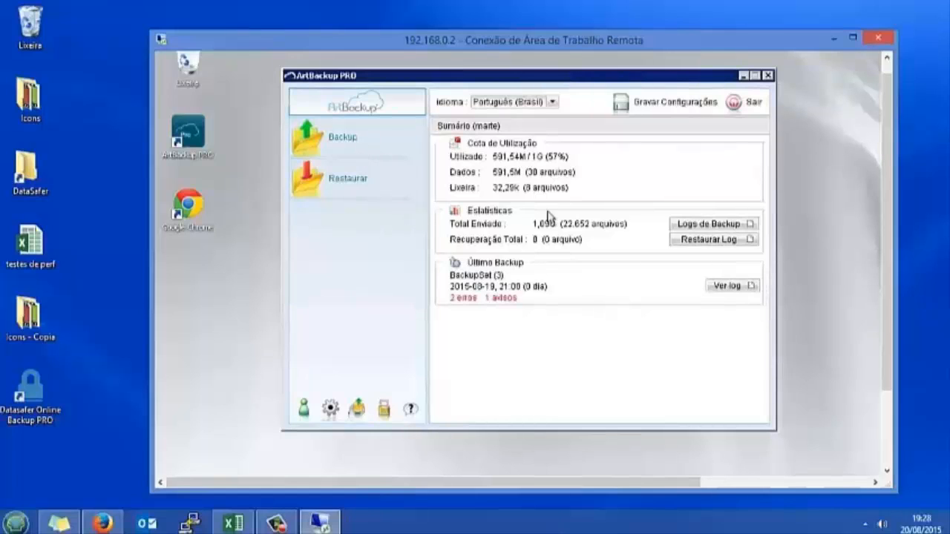
Select the Backup de Rede profile in the backup options and close the dialog
{"action": "left_click", "coordinate": [361, 141]}
{"action": "left_click", "coordinate": [472, 236]}
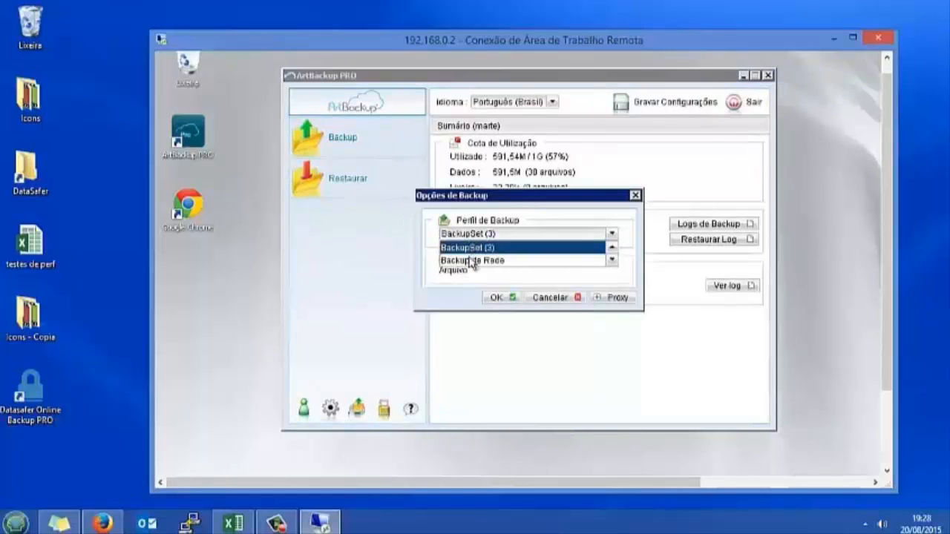
{"action": "left_click", "coordinate": [473, 261]}
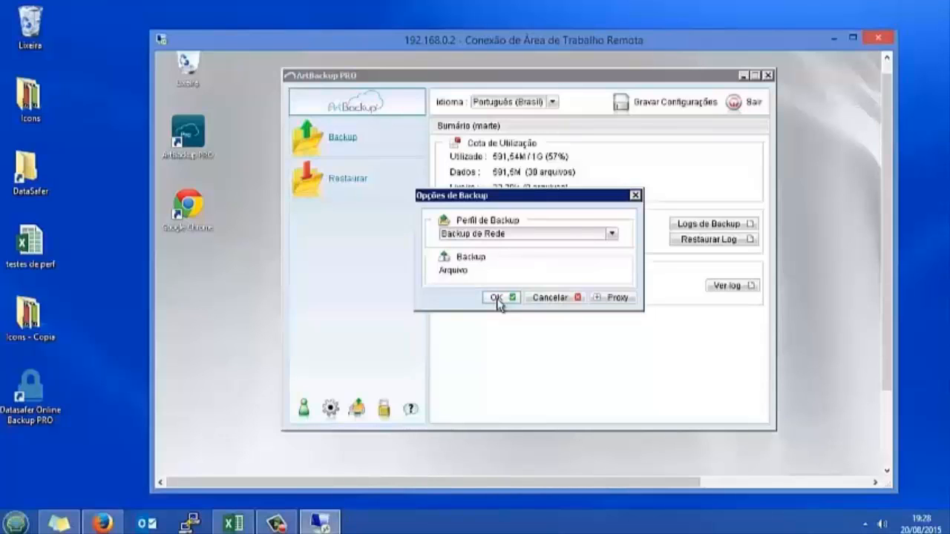
{"action": "left_click", "coordinate": [549, 297]}
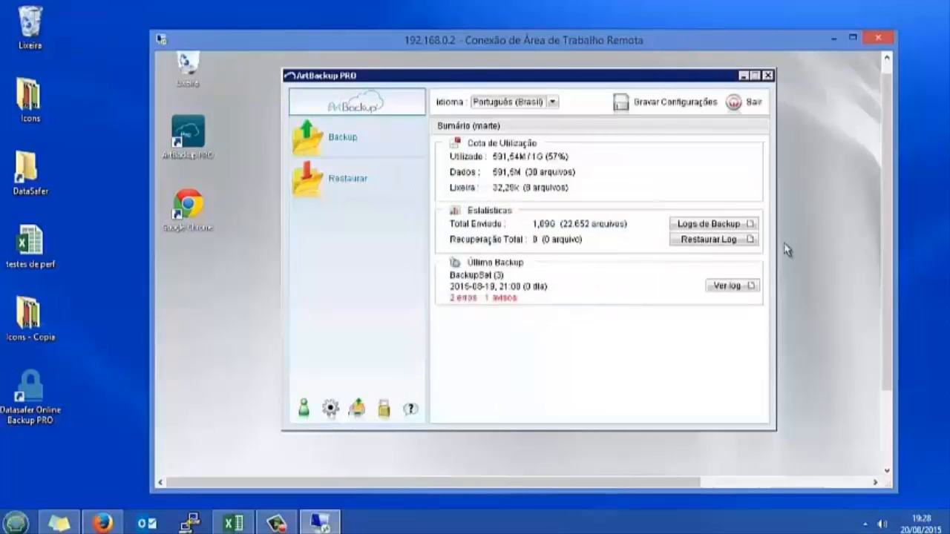
{"action": "left_click_drag", "start_coordinate": [886, 239], "coordinate": [873, 322]}
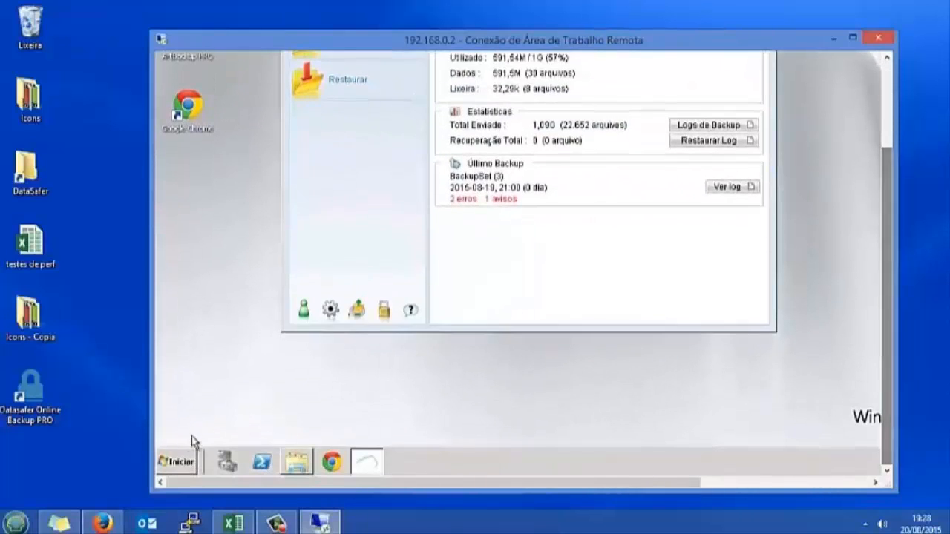
Open the Services console by searching 'servi' in the Start menu
{"action": "left_click", "coordinate": [187, 465]}
{"action": "type", "text": "servi"}
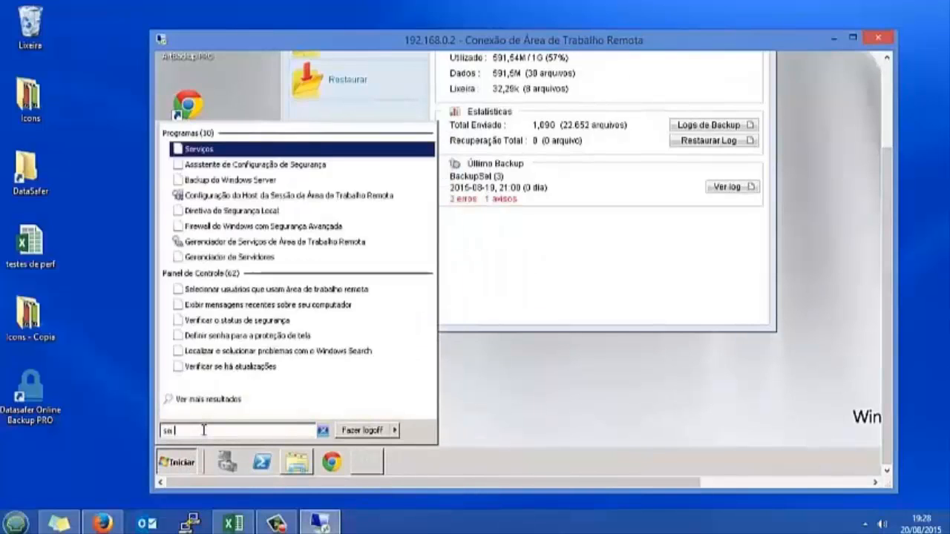
{"action": "left_click", "coordinate": [202, 151]}
{"action": "left_click_drag", "start_coordinate": [885, 350], "coordinate": [883, 265]}
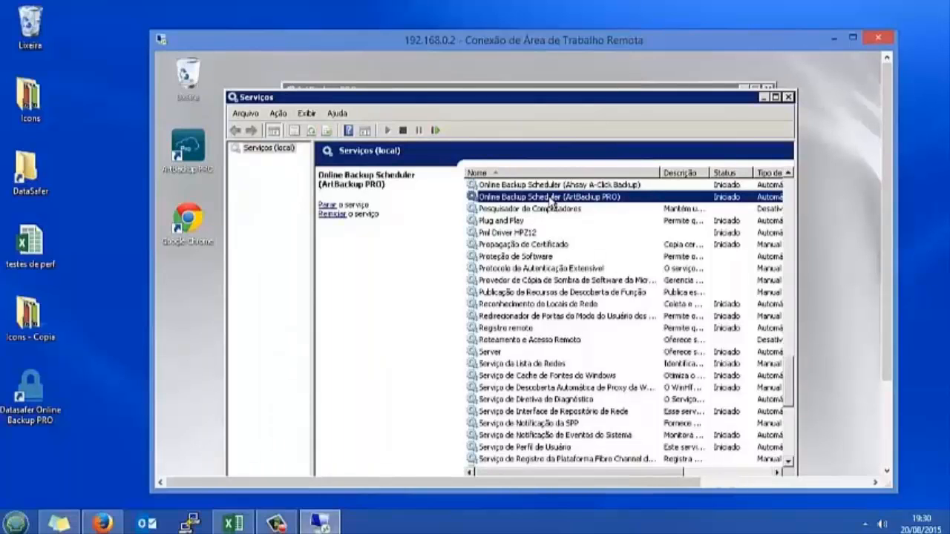
Confirm the Online Backup Scheduler service logs on as Local System, then close Services
{"action": "double_click", "coordinate": [551, 199]}
{"action": "left_click", "coordinate": [417, 155]}
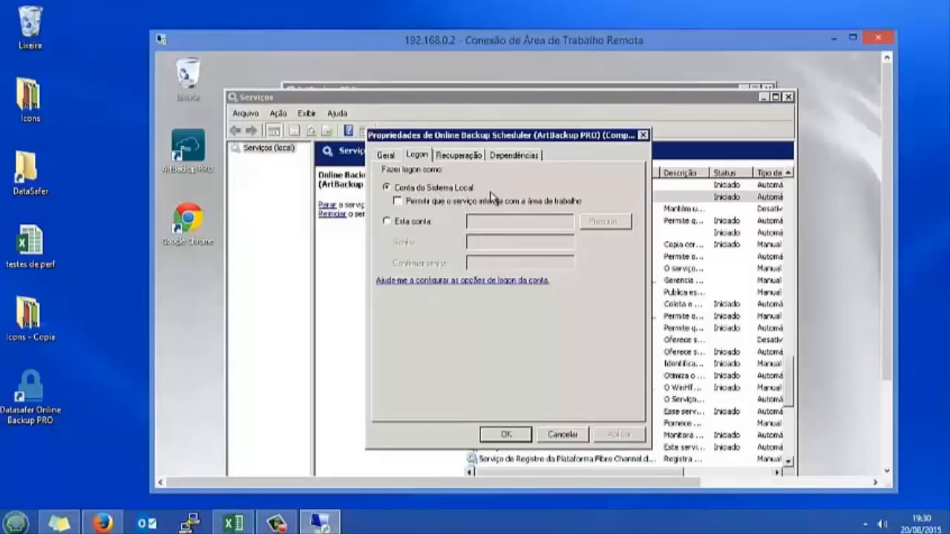
{"action": "left_click_drag", "start_coordinate": [893, 249], "coordinate": [879, 345]}
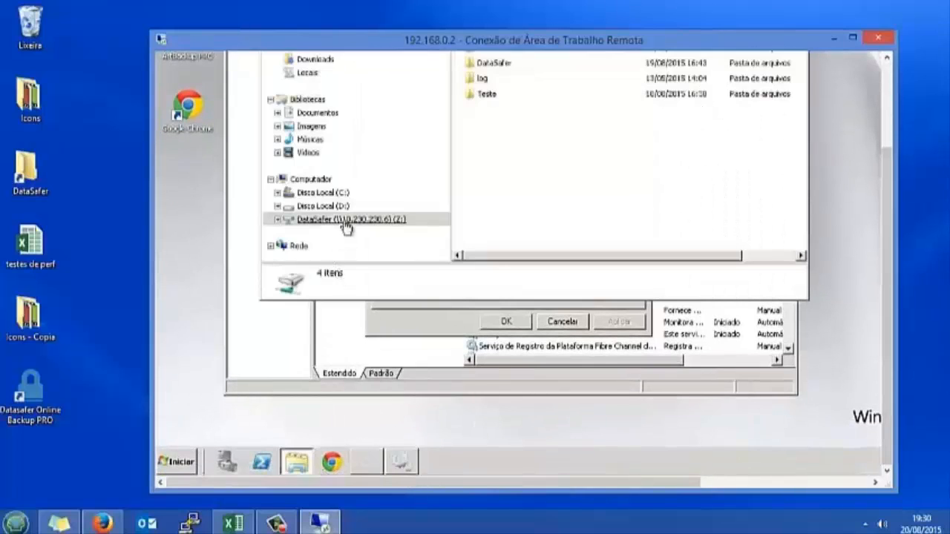
{"action": "left_click_drag", "start_coordinate": [889, 197], "coordinate": [884, 110]}
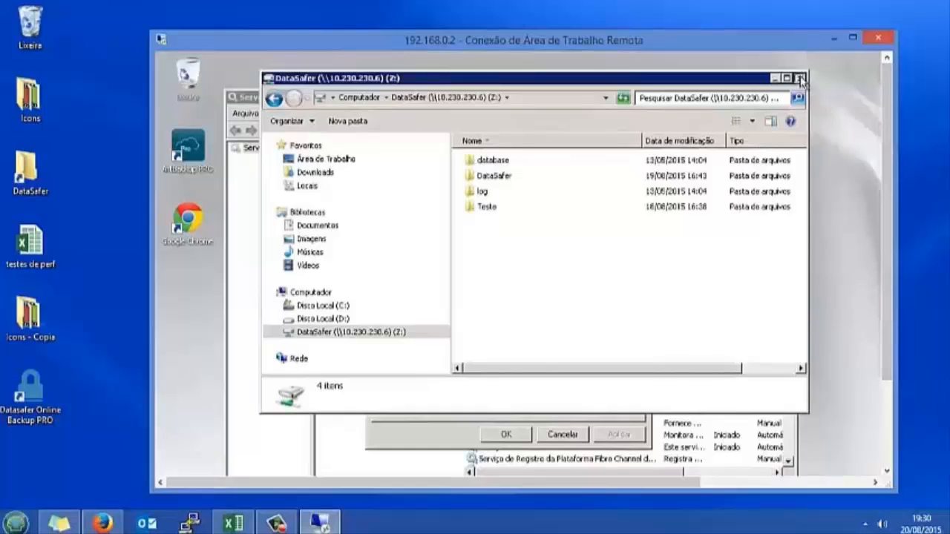
{"action": "left_click", "coordinate": [800, 78]}
{"action": "left_click", "coordinate": [505, 435]}
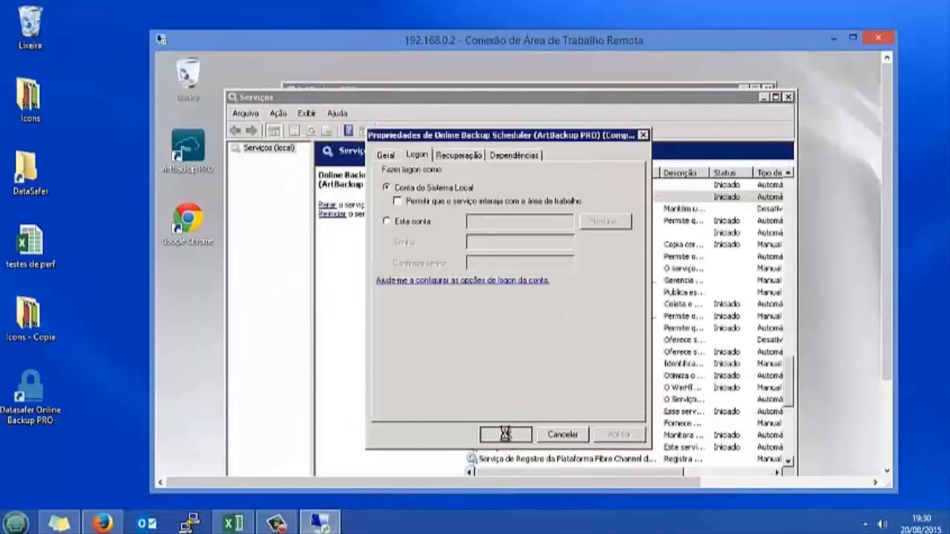
{"action": "left_click", "coordinate": [787, 98]}
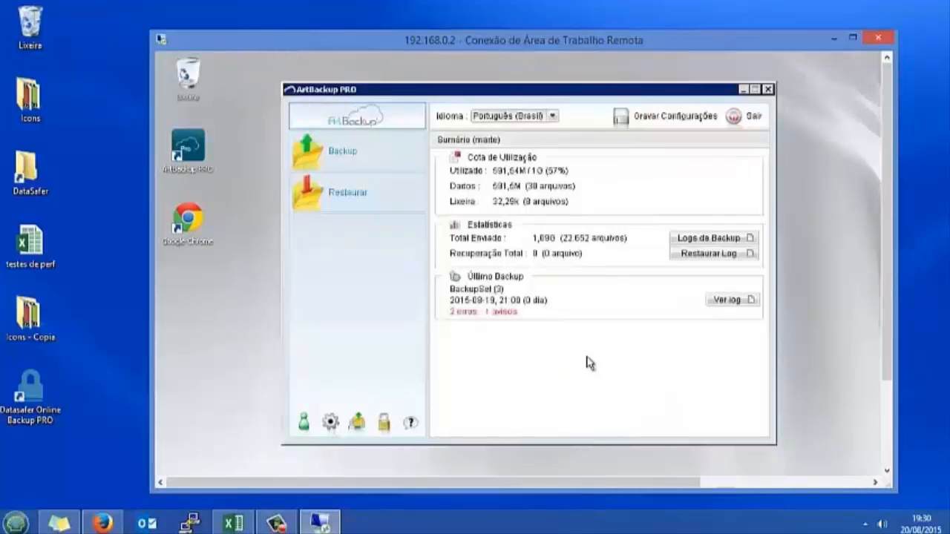
Select the Backup de Rede profile in the backup options, then cancel without running a backup
{"action": "left_click", "coordinate": [342, 152]}
{"action": "left_click", "coordinate": [486, 248]}
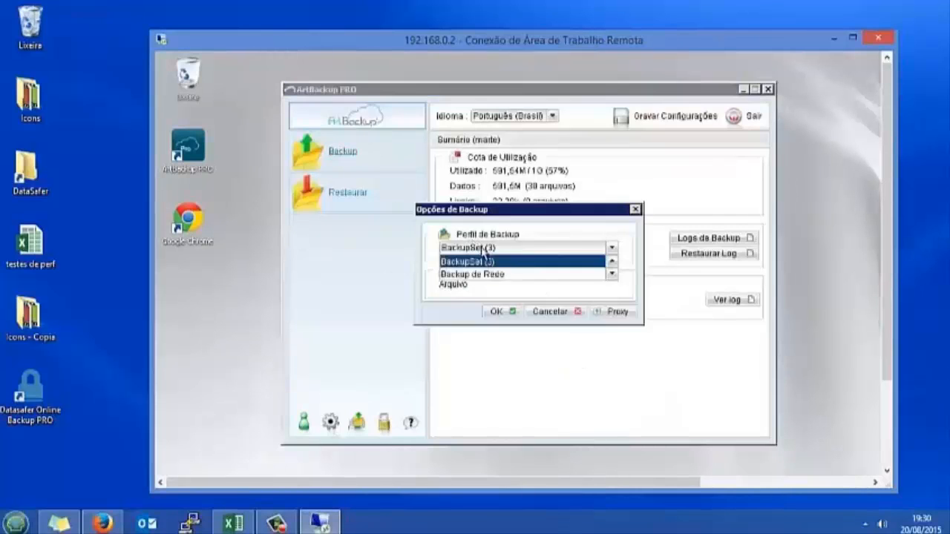
{"action": "left_click", "coordinate": [484, 274]}
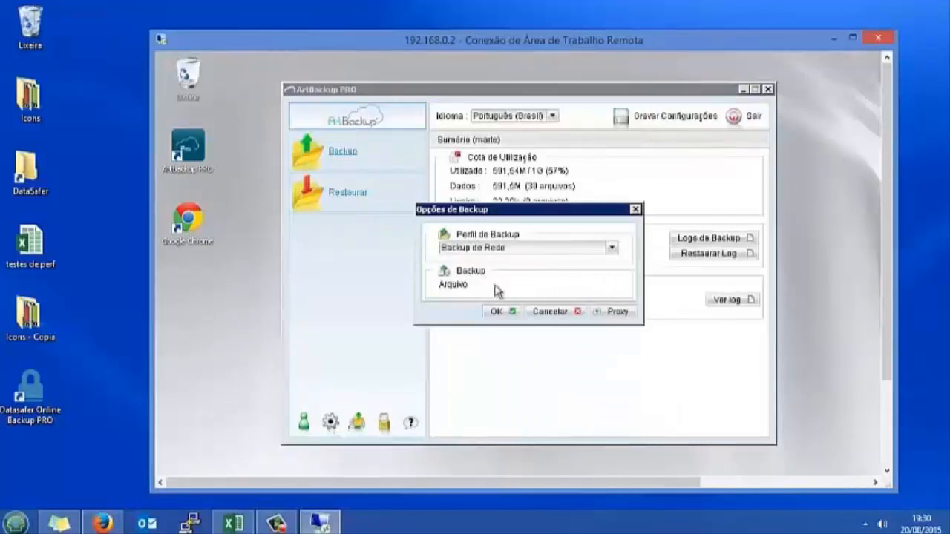
{"action": "left_click", "coordinate": [549, 312]}
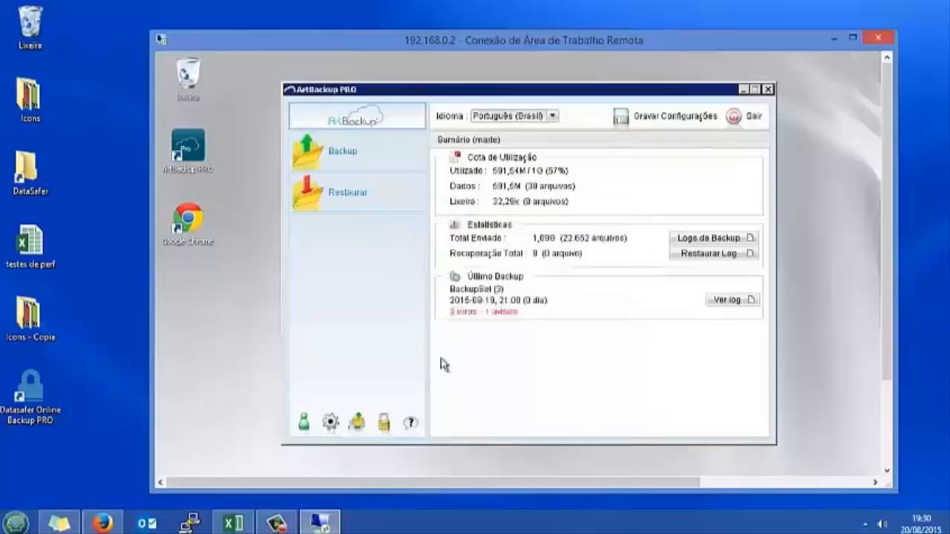
Review the daily schedule properties under Agendar Backup in the backup settings
{"action": "left_click", "coordinate": [331, 419]}
{"action": "left_click", "coordinate": [369, 187]}
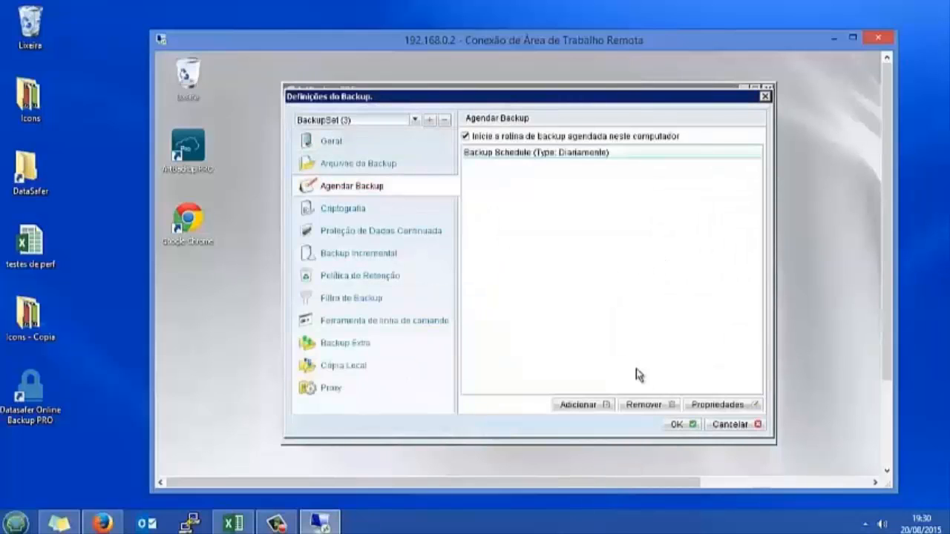
{"action": "left_click", "coordinate": [703, 405]}
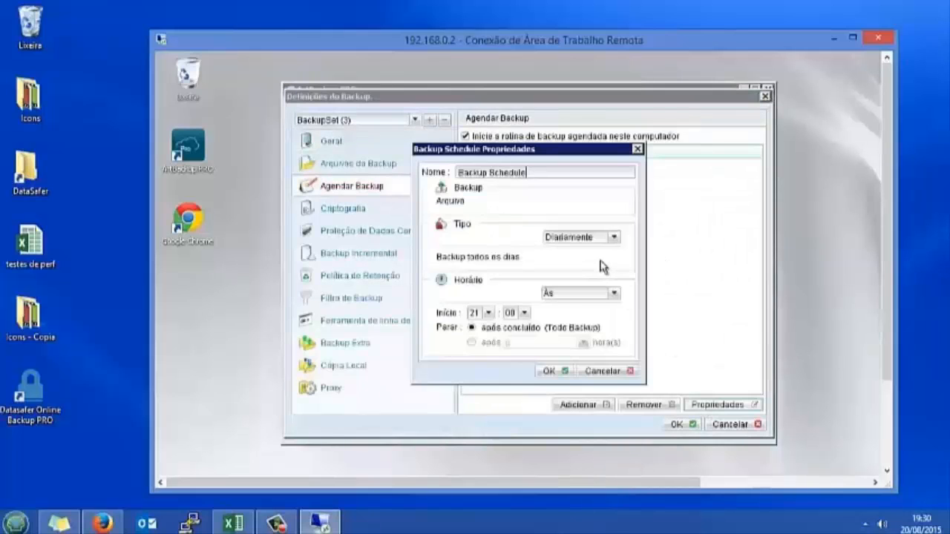
{"action": "left_click", "coordinate": [587, 365]}
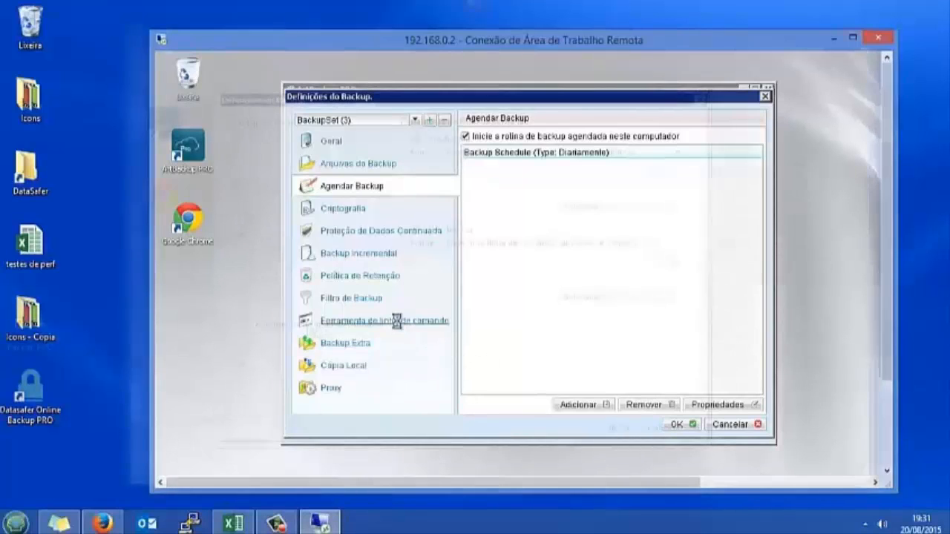
Add a new Pré-Backup entry in the Ferramenta de linha de comando settings
{"action": "left_click", "coordinate": [399, 323]}
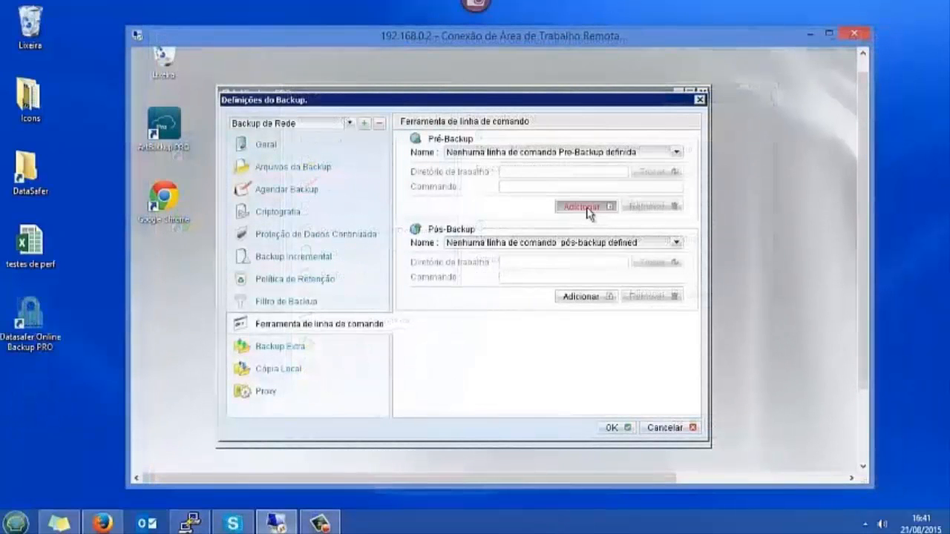
{"action": "left_click", "coordinate": [583, 206]}
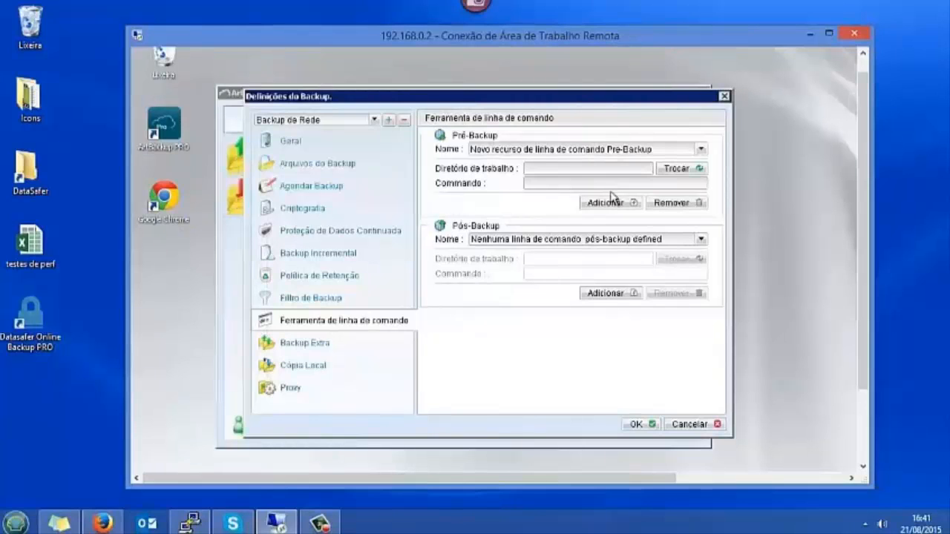
{"action": "left_click_drag", "start_coordinate": [864, 252], "coordinate": [863, 330]}
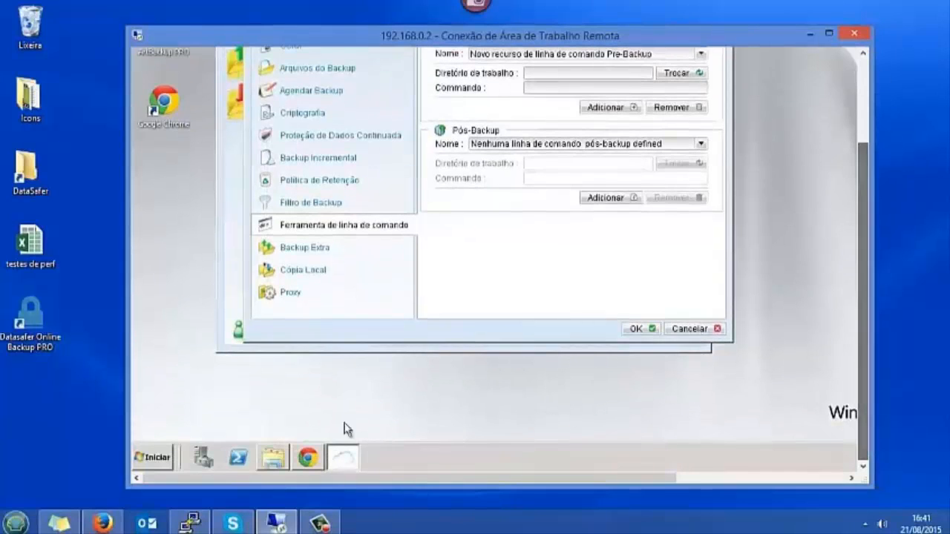
Open a Libraries Explorer window, minimise it, and nudge the backup settings window up
{"action": "left_click", "coordinate": [276, 457]}
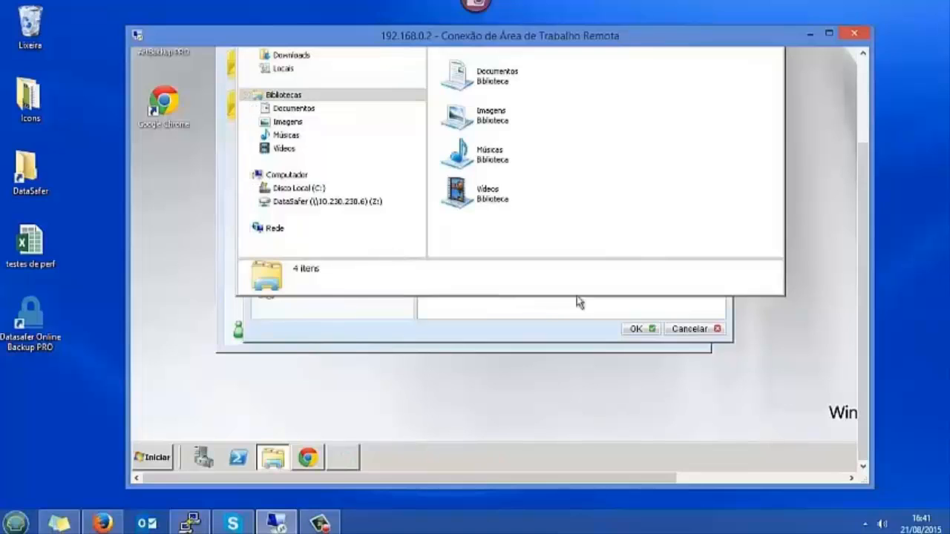
{"action": "left_click_drag", "start_coordinate": [866, 304], "coordinate": [863, 212]}
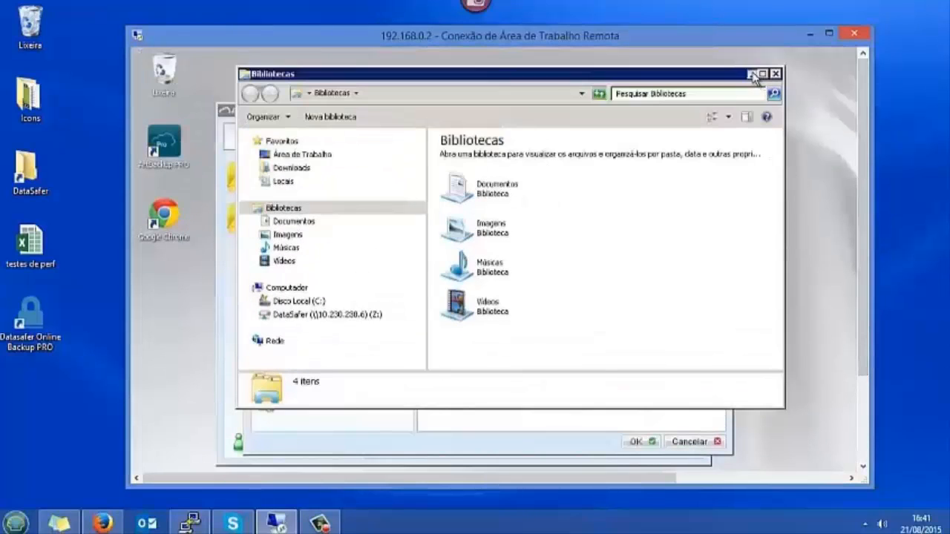
{"action": "left_click", "coordinate": [754, 76]}
{"action": "left_click_drag", "start_coordinate": [583, 114], "coordinate": [585, 96]}
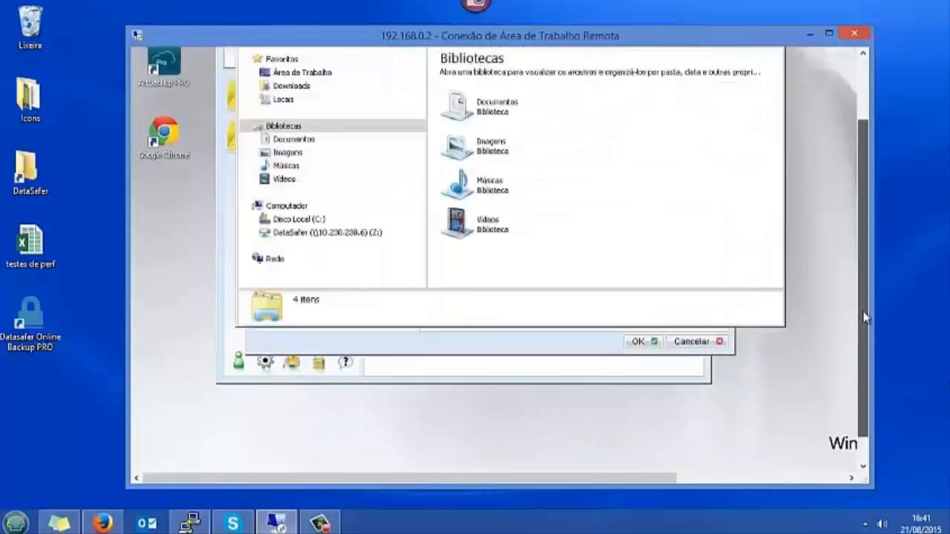
{"action": "left_click_drag", "start_coordinate": [863, 314], "coordinate": [864, 276]}
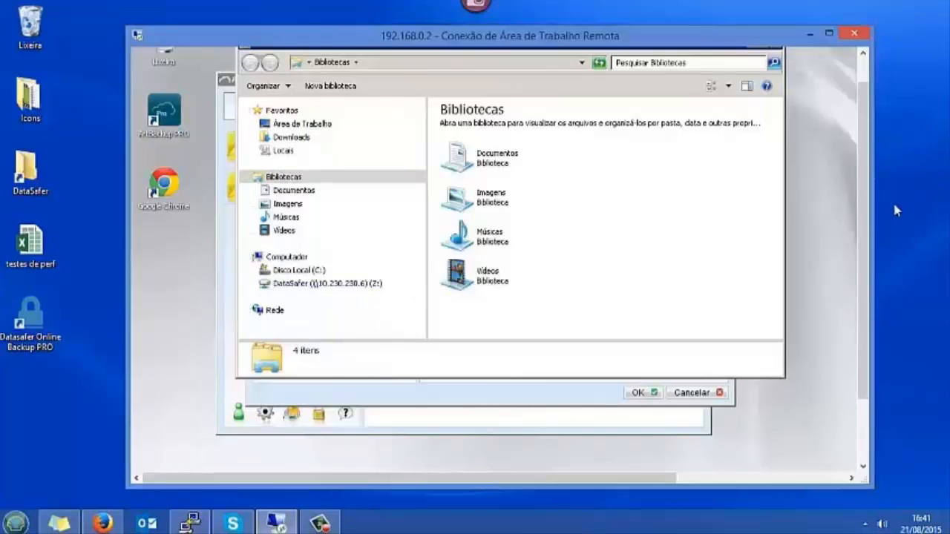
{"action": "left_click_drag", "start_coordinate": [868, 224], "coordinate": [868, 191]}
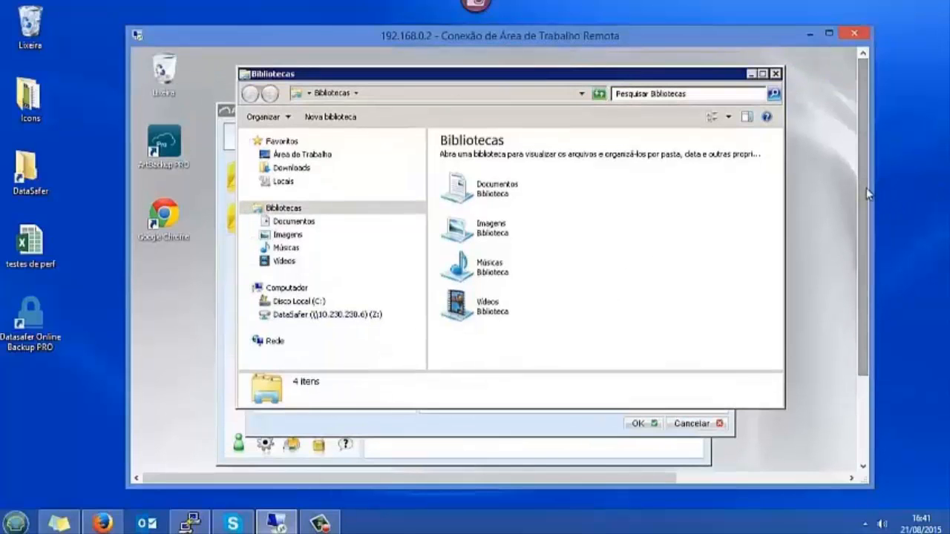
Rename the pre-backup entry to 'Desconexões'
{"action": "left_click", "coordinate": [750, 74]}
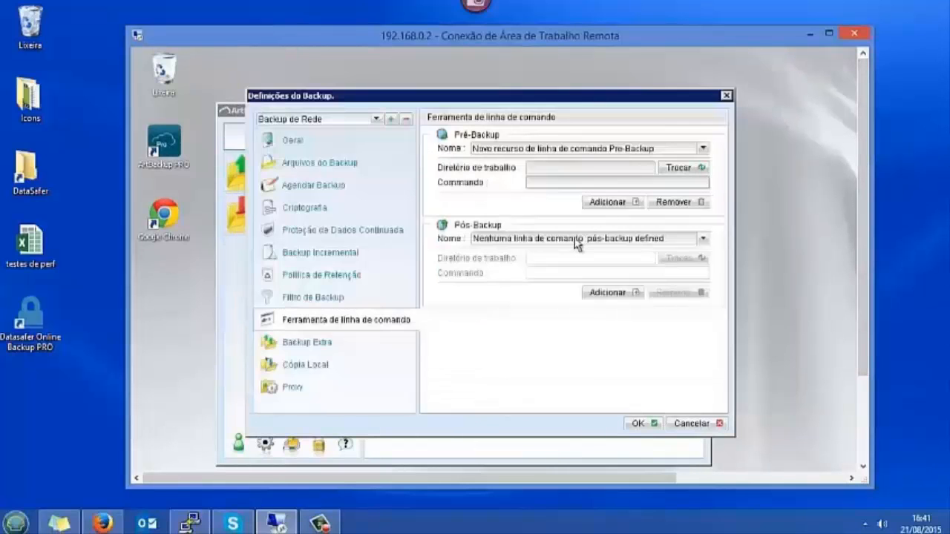
{"action": "triple_click", "coordinate": [639, 146]}
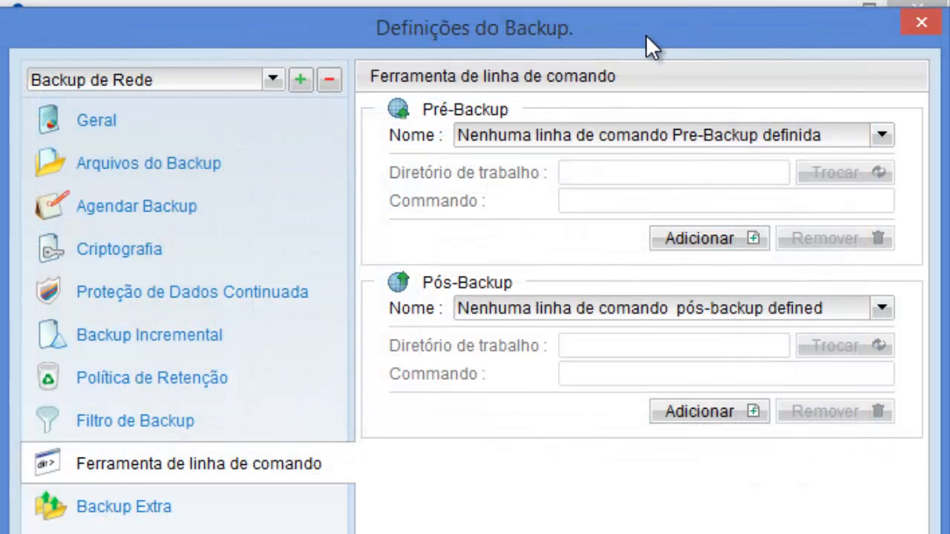
{"action": "left_click", "coordinate": [669, 239]}
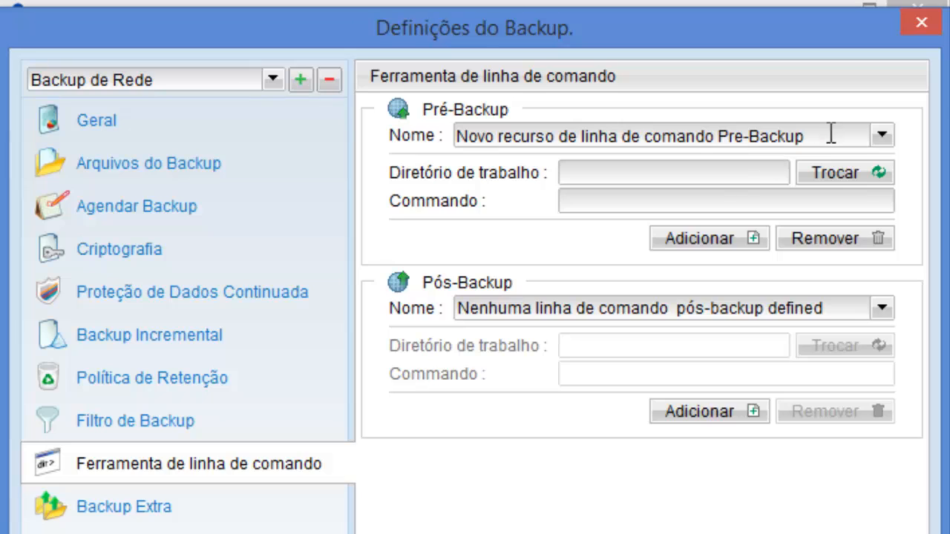
{"action": "left_click_drag", "start_coordinate": [831, 133], "coordinate": [457, 128]}
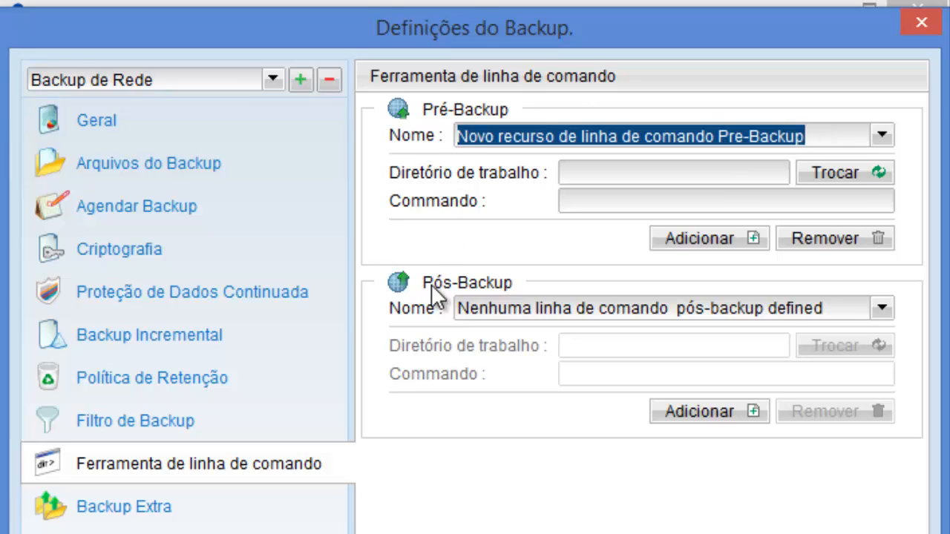
{"action": "type", "text": "Desco"}
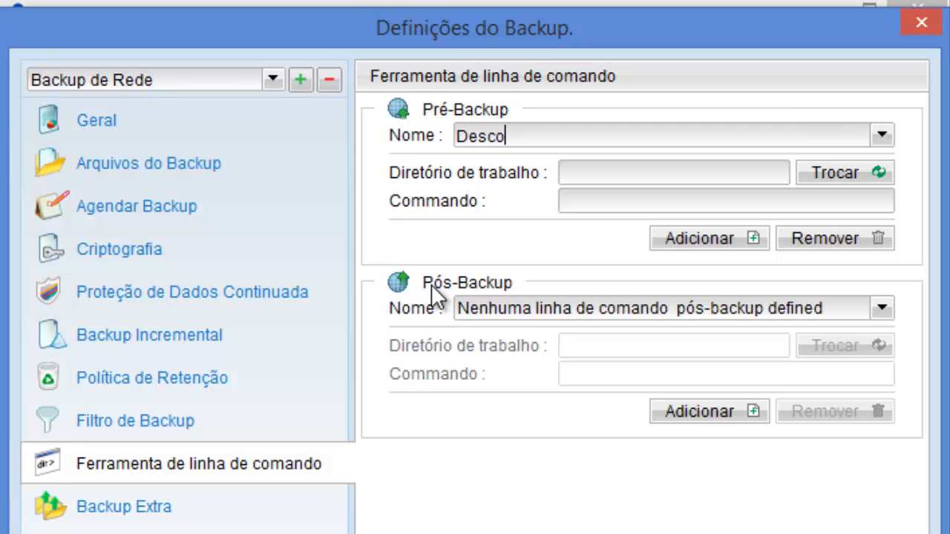
{"action": "type", "text": "nexões"}
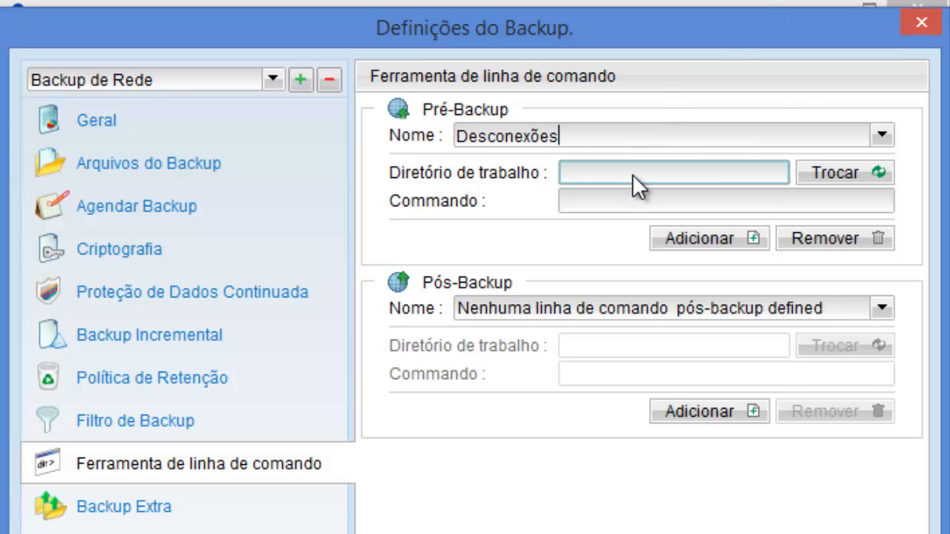
Set its working directory to C:\ and its command to 'net use * /delete /yes'
{"action": "left_click", "coordinate": [826, 173]}
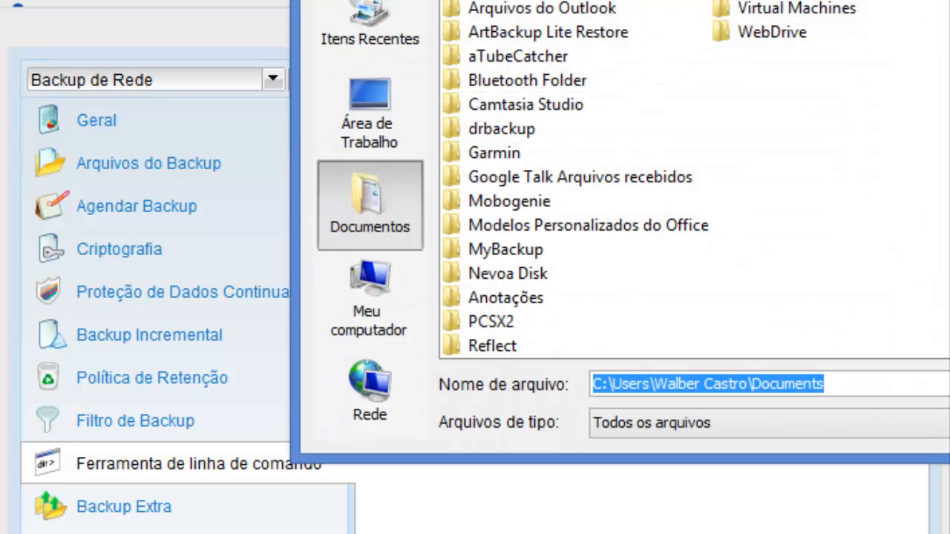
{"action": "left_click", "coordinate": [816, 4]}
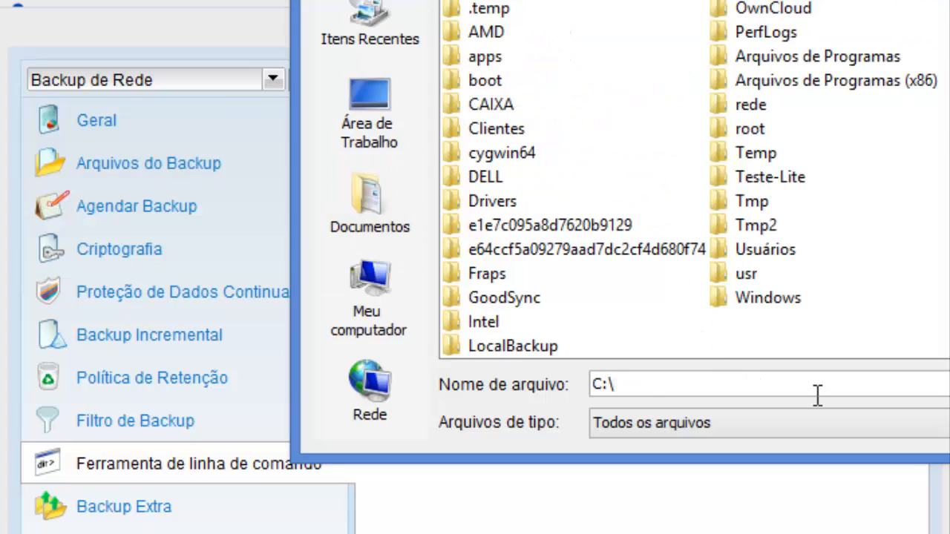
{"action": "left_click", "coordinate": [946, 385]}
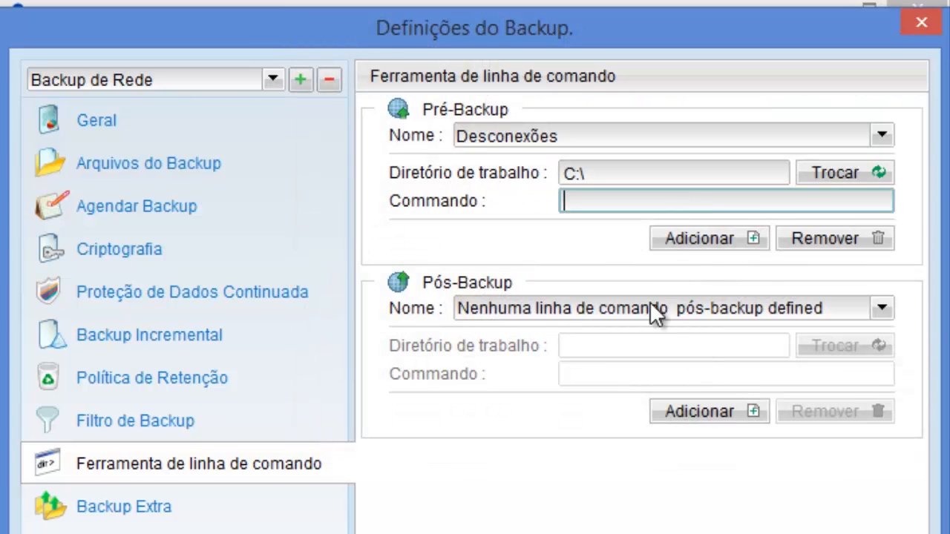
{"action": "type", "text": "net use * /delete /yes"}
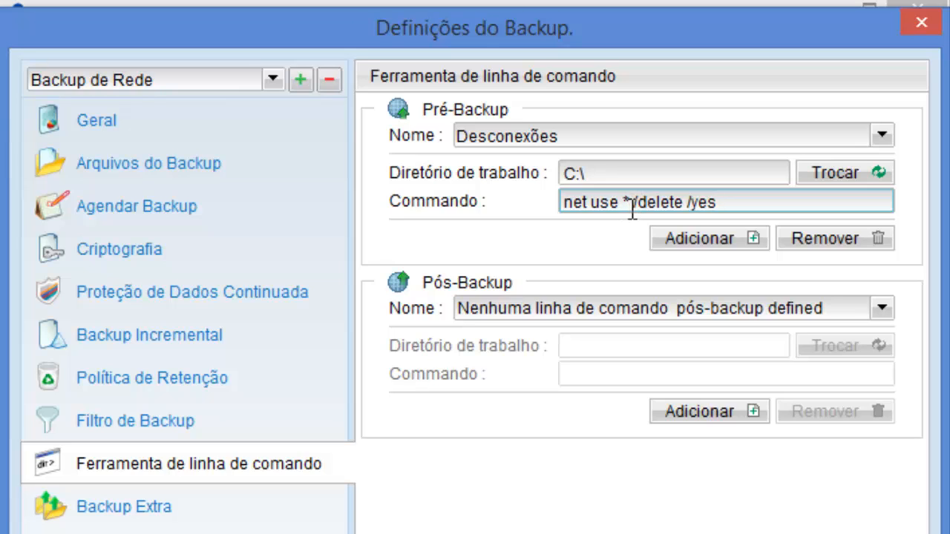
Add a pre-backup entry named 'Autenticação no servidor - 10.230.230.6'
{"action": "left_click", "coordinate": [704, 238]}
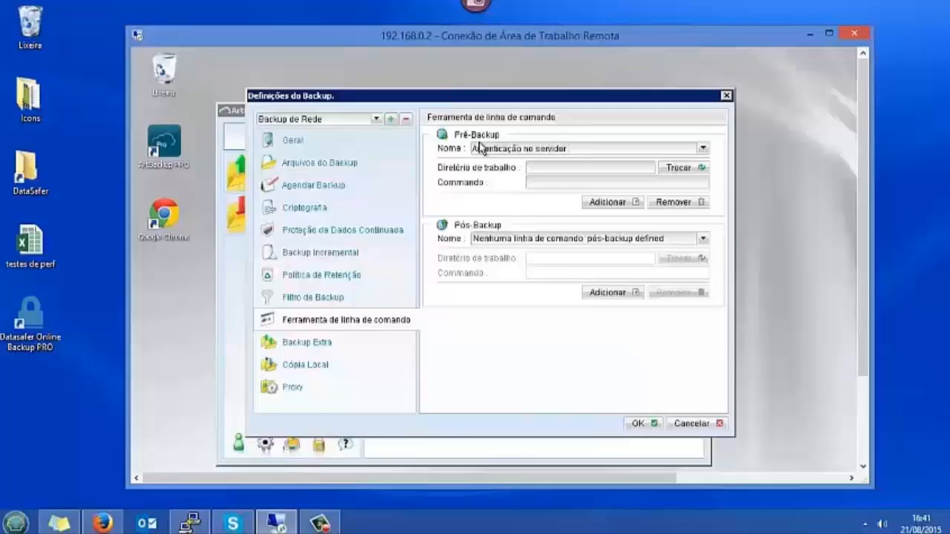
{"action": "type", "text": "- 10.230.230.6"}
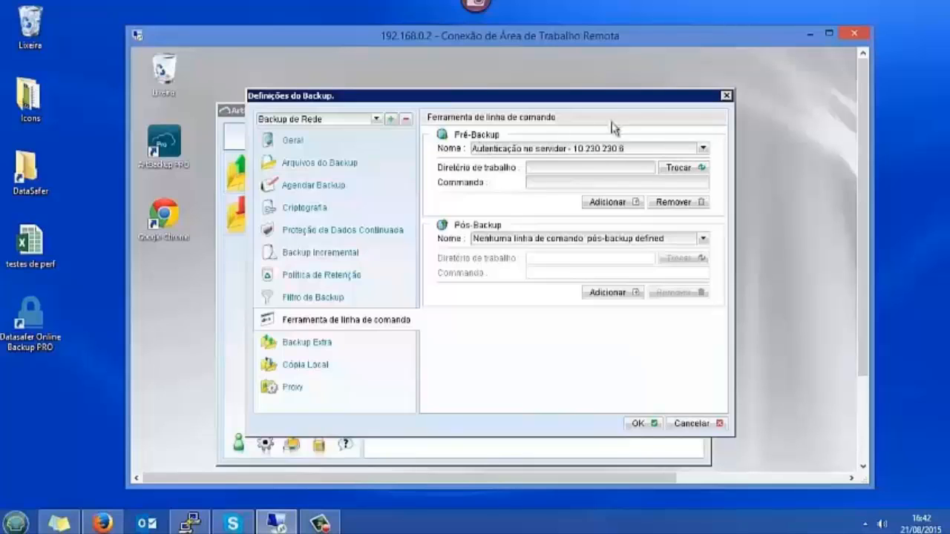
{"action": "left_click_drag", "start_coordinate": [631, 148], "coordinate": [434, 151]}
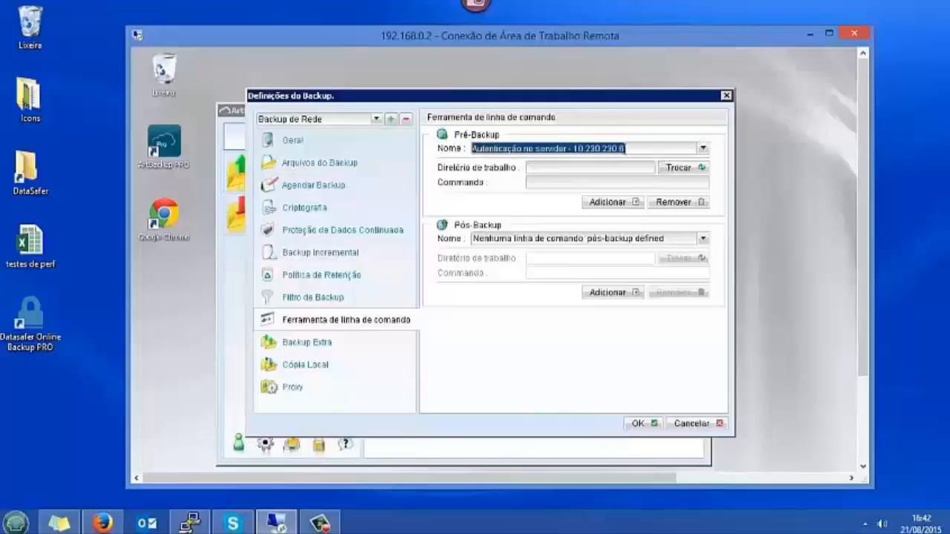
{"action": "left_click", "coordinate": [637, 148]}
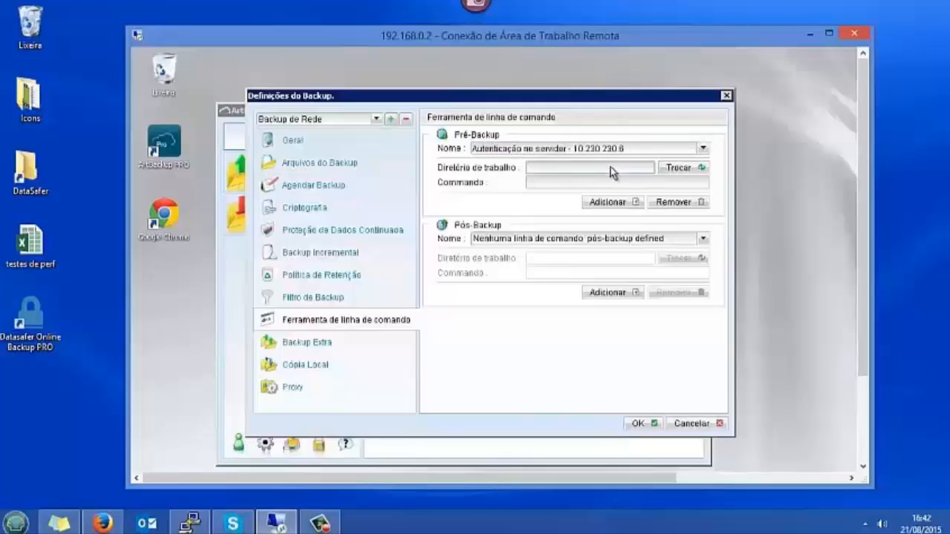
Set working directory C:\ and command 'net use \\10.230.230.6 /user:' with the backup account's username and password
{"action": "left_click", "coordinate": [680, 169]}
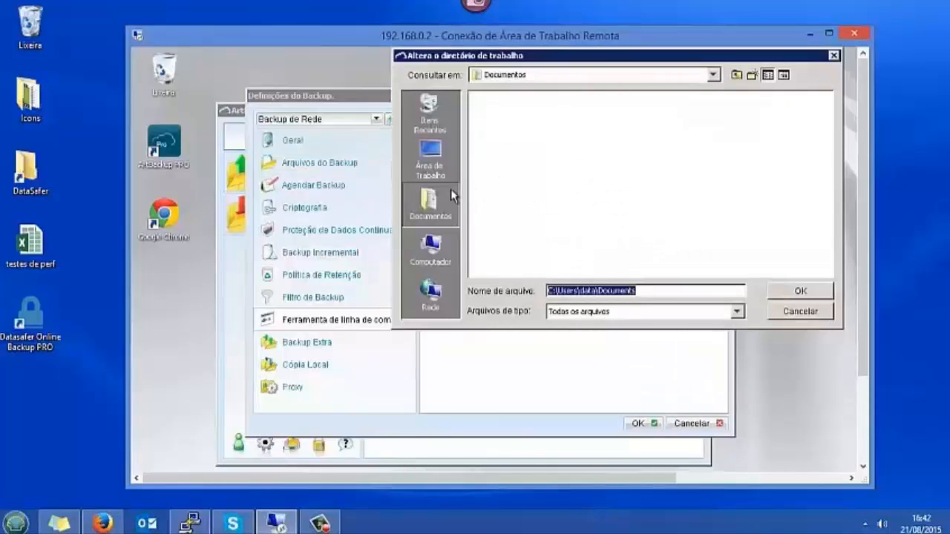
{"action": "left_click", "coordinate": [430, 249]}
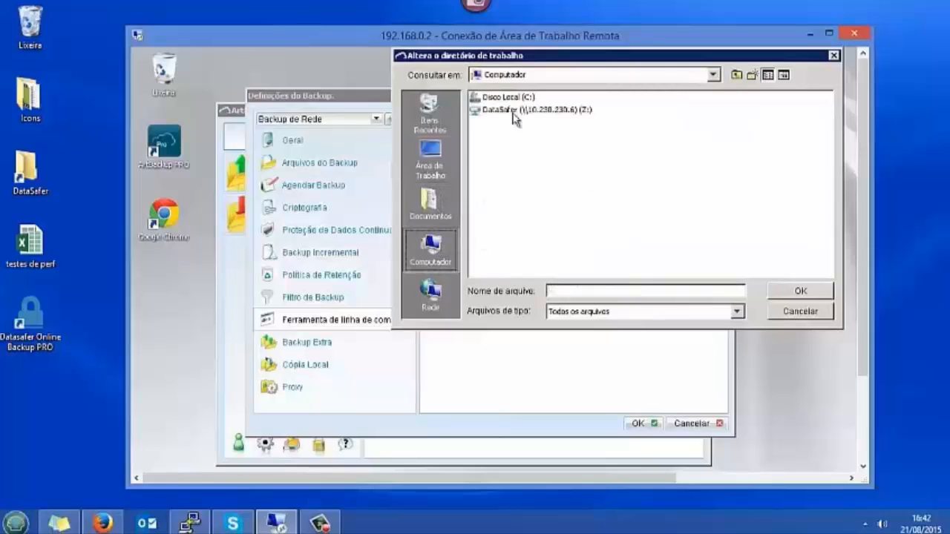
{"action": "left_click", "coordinate": [781, 290]}
{"action": "left_click", "coordinate": [553, 182]}
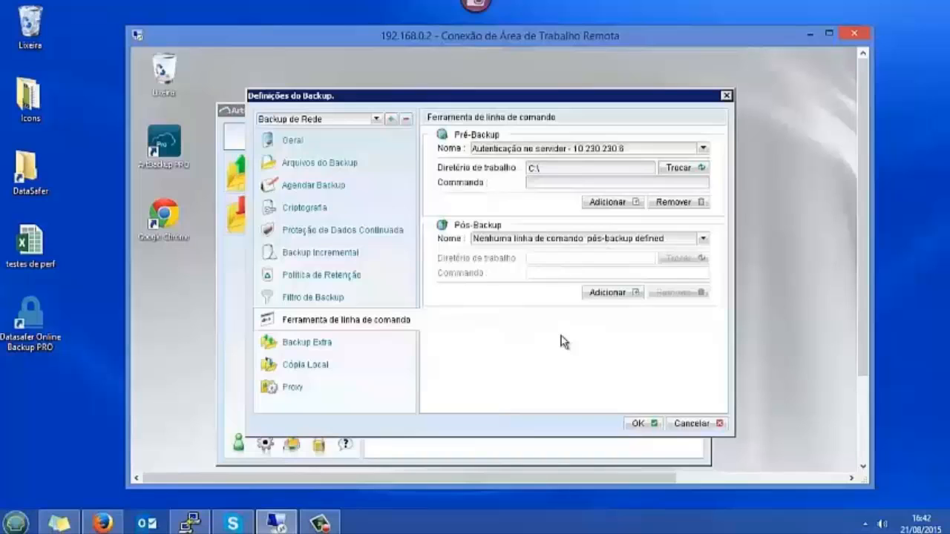
{"action": "type", "text": "net use"}
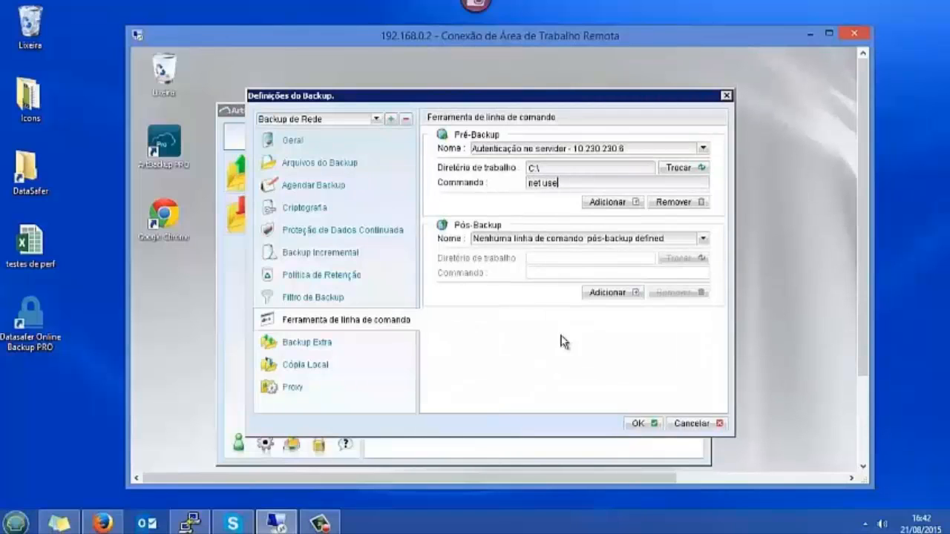
{"action": "type", "text": " \\\\10.230.230.6"}
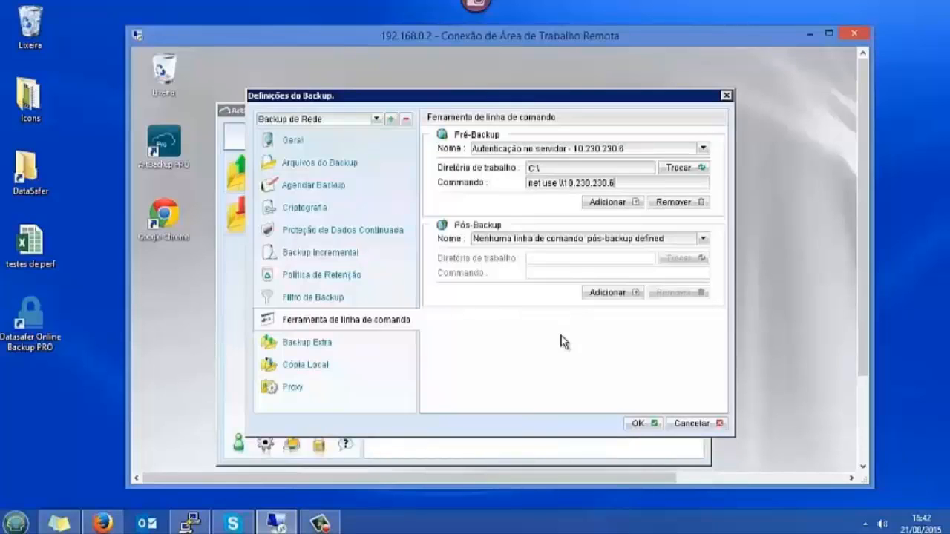
{"action": "type", "text": " /user:"}
{"action": "type", "text": "user-bkp Teste@Se"}
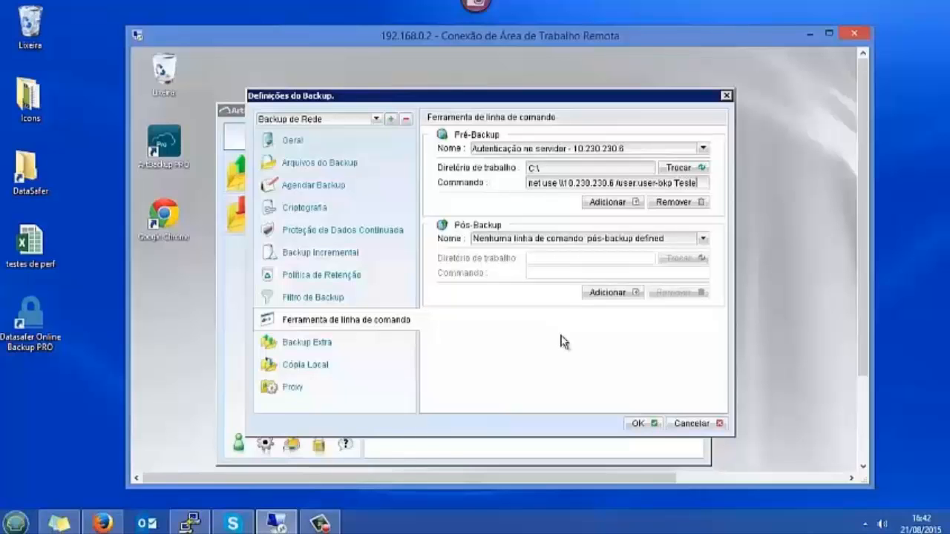
{"action": "type", "text": "nha"}
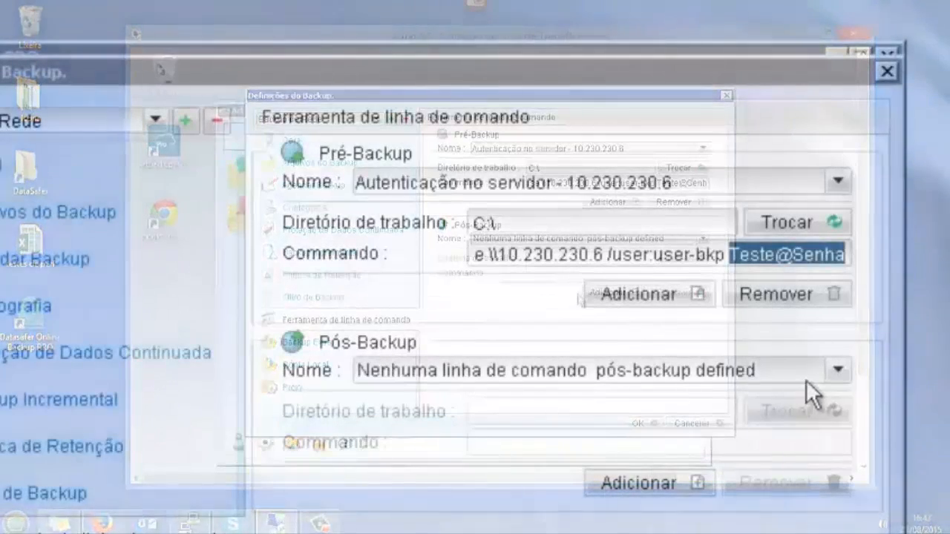
{"action": "left_click", "coordinate": [779, 258]}
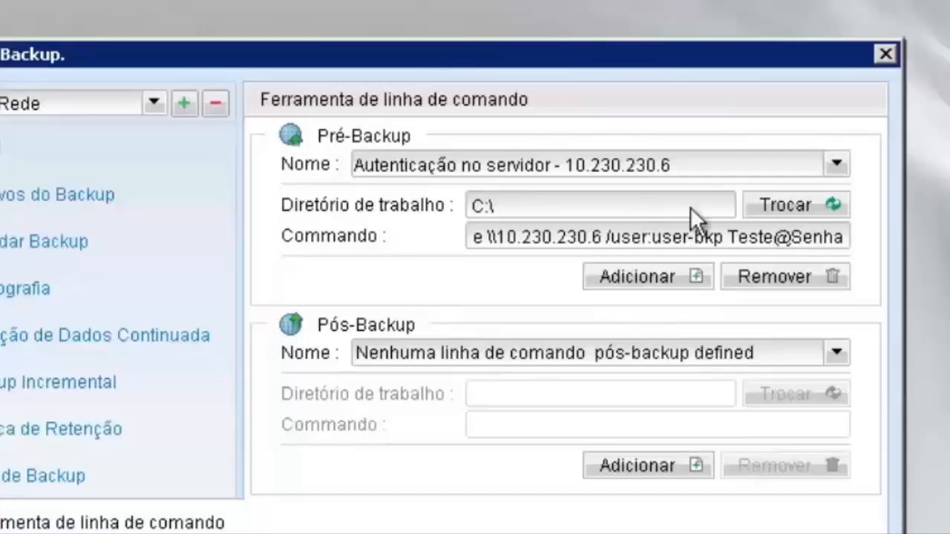
{"action": "left_click_drag", "start_coordinate": [652, 238], "coordinate": [852, 238]}
{"action": "left_click", "coordinate": [786, 236]}
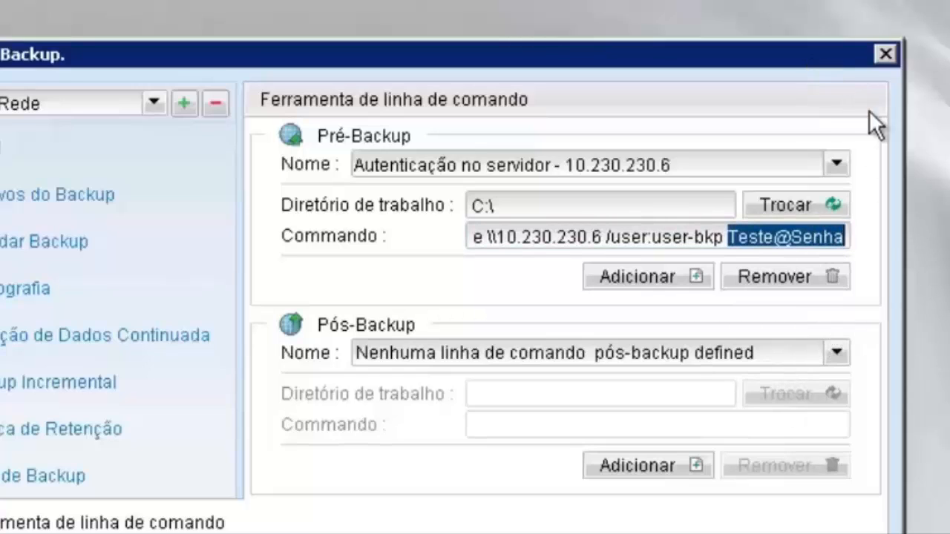
{"action": "key", "text": "super"}
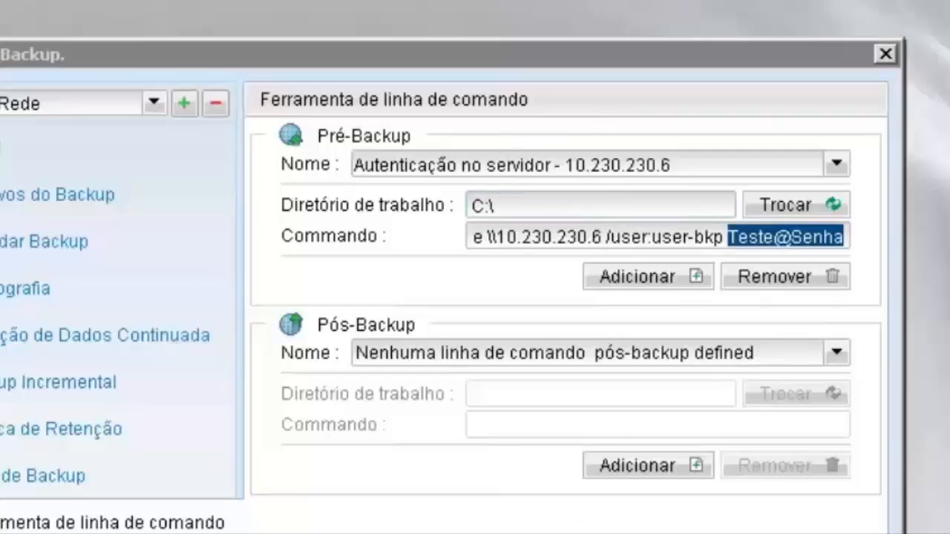
{"action": "left_click", "coordinate": [787, 237]}
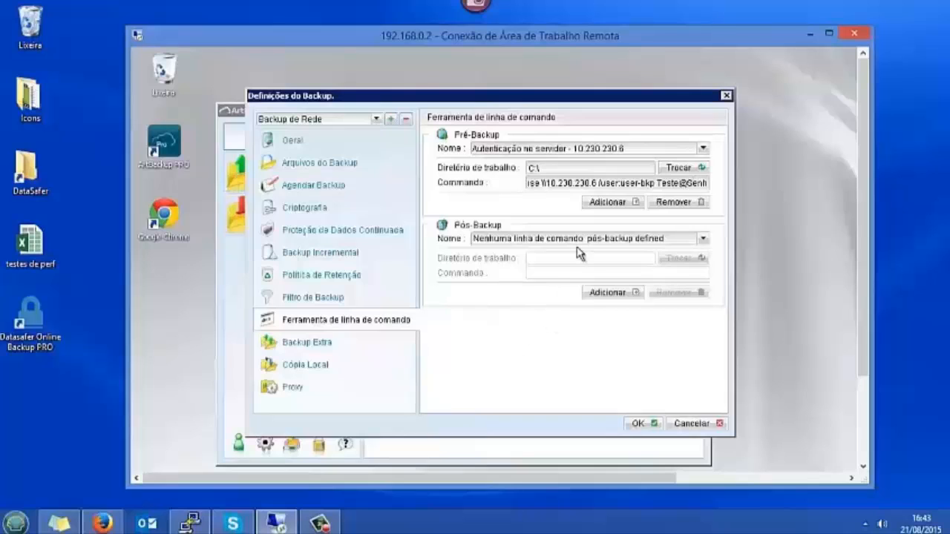
Add a new pre-backup entry named 'Autenticação no servidor Linux'
{"action": "left_click", "coordinate": [613, 205]}
{"action": "left_click_drag", "start_coordinate": [664, 148], "coordinate": [406, 172]}
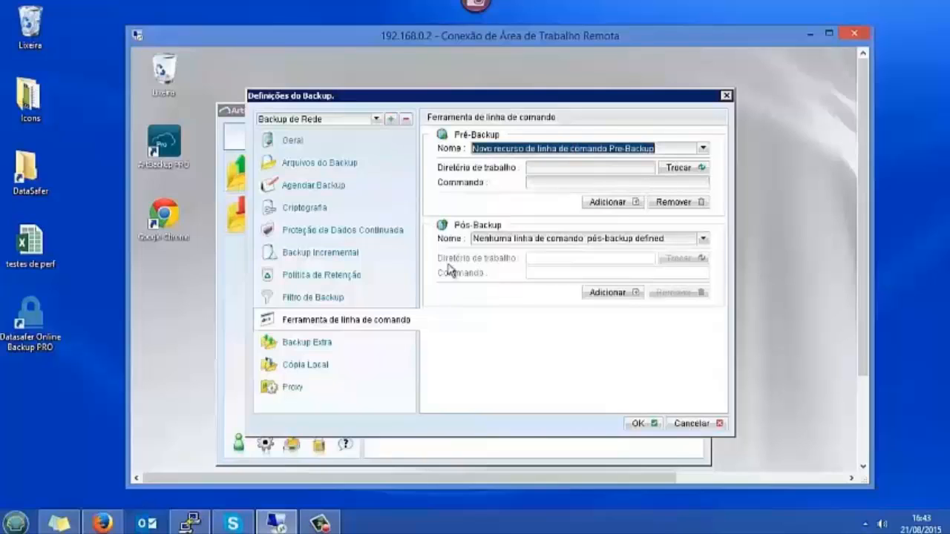
{"action": "key", "text": "BackSpace"}
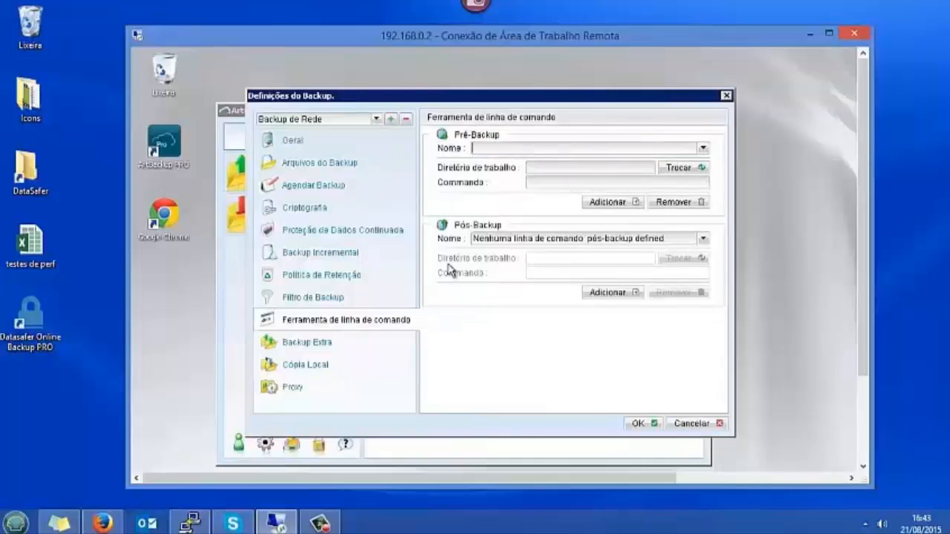
{"action": "type", "text": "Autenticação no servidor"}
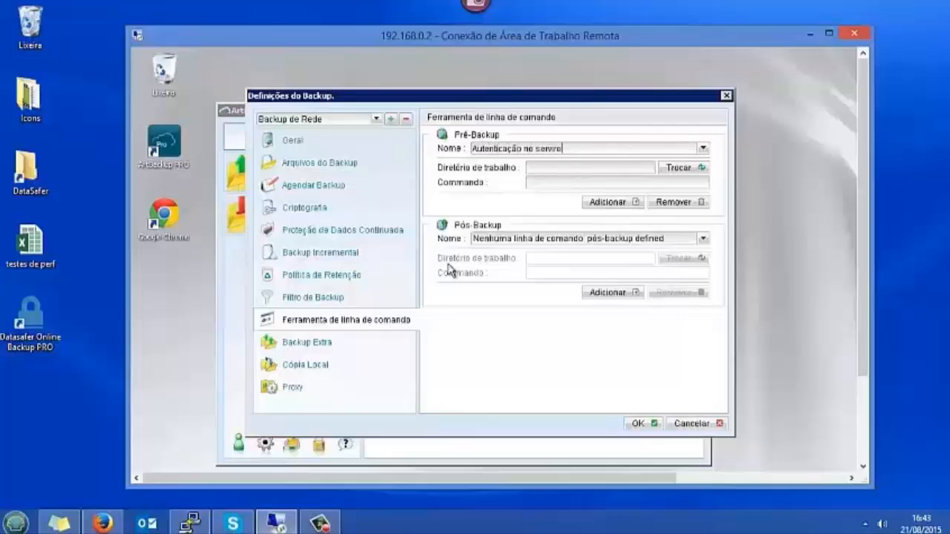
{"action": "key", "text": "BackSpace"}
{"action": "key", "text": "BackSpace"}
{"action": "key", "text": "BackSpace"}
{"action": "type", "text": "dor Linux"}
Set working directory C:\ and command 'net use \\server\Linux /user:' with the Linux account's username and corrected password
{"action": "left_click", "coordinate": [696, 170]}
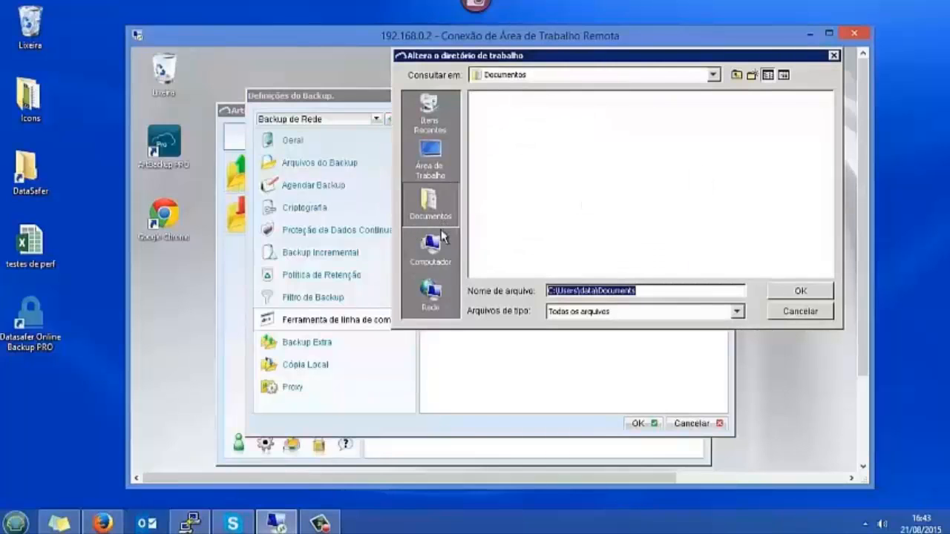
{"action": "left_click", "coordinate": [431, 249]}
{"action": "double_click", "coordinate": [511, 97]}
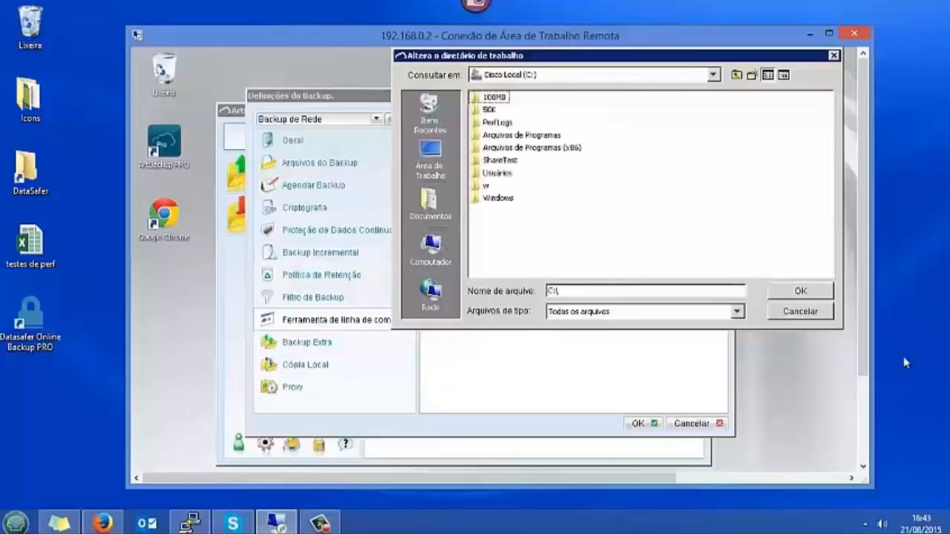
{"action": "left_click", "coordinate": [800, 291]}
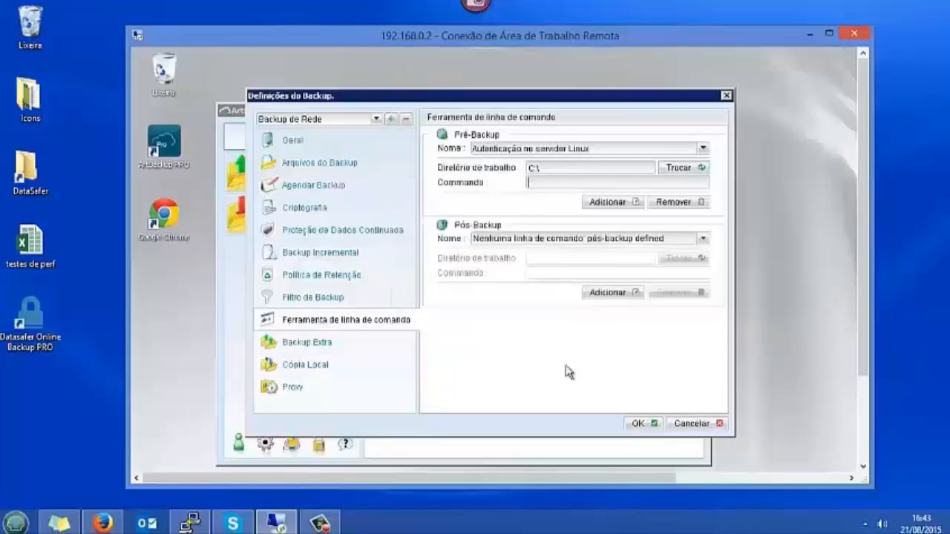
{"action": "type", "text": "net use"}
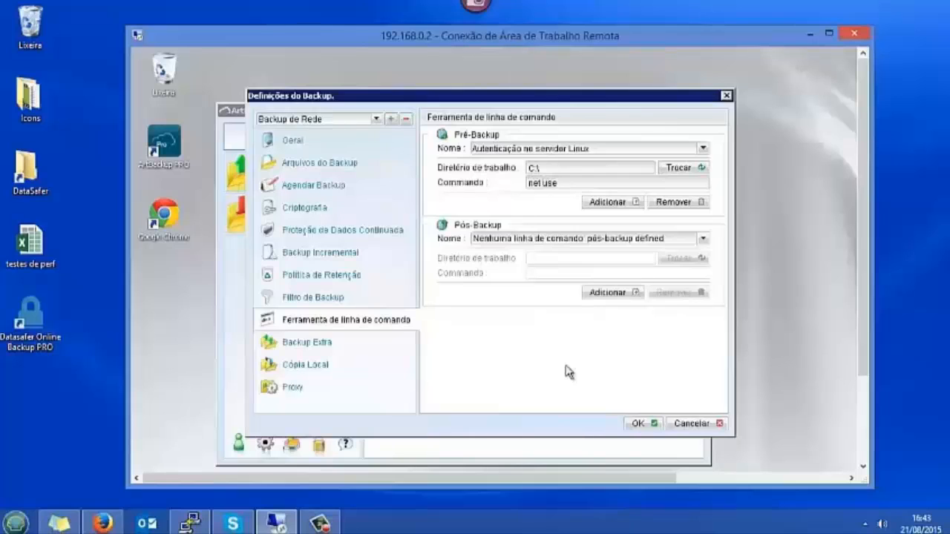
{"action": "type", "text": " \\\\server\\Linux "}
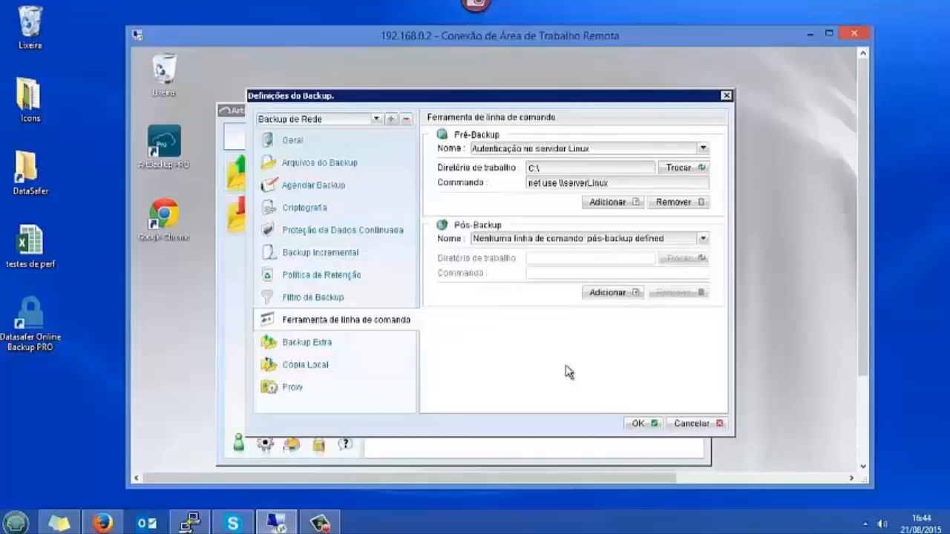
{"action": "type", "text": "/user"}
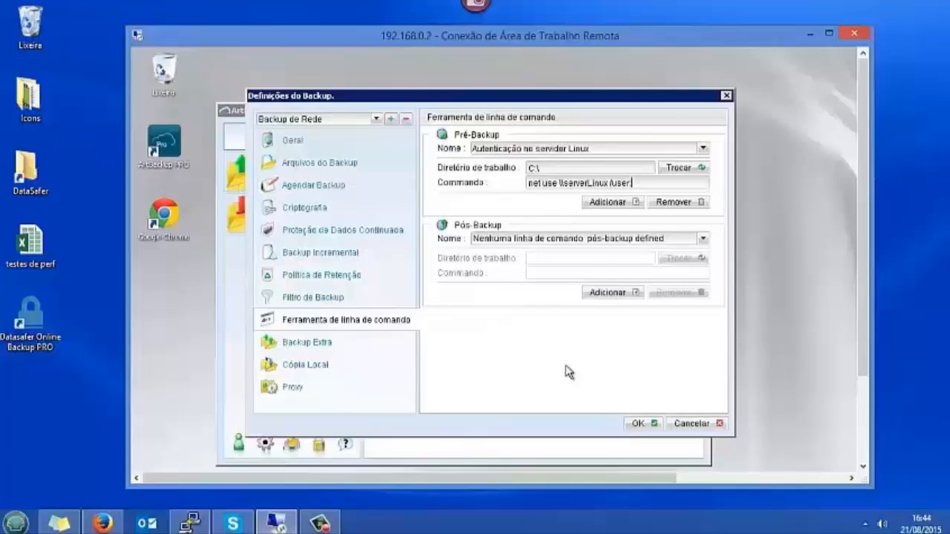
{"action": "type", "text": ":usr-linux teste#"}
{"action": "key", "text": "BackSpace"}
{"action": "type", "text": "@"}
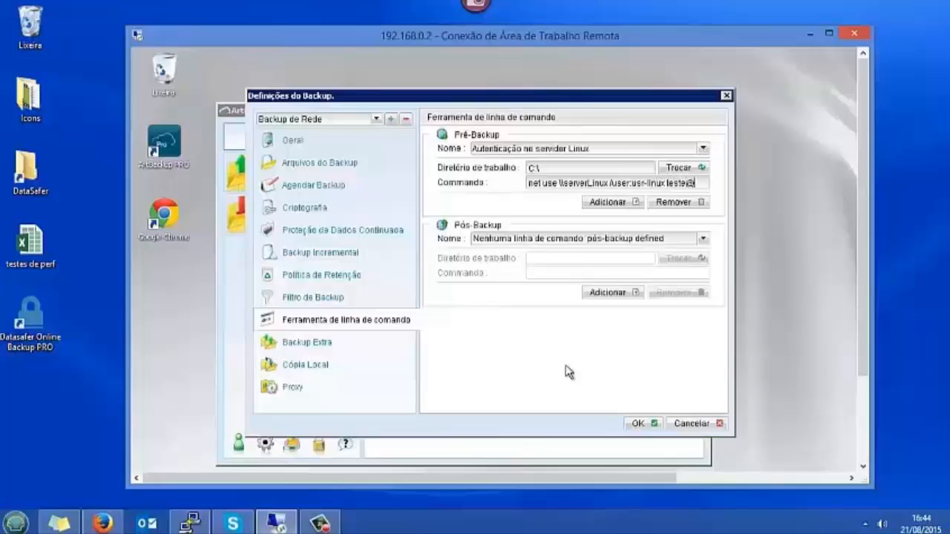
{"action": "type", "text": "linux"}
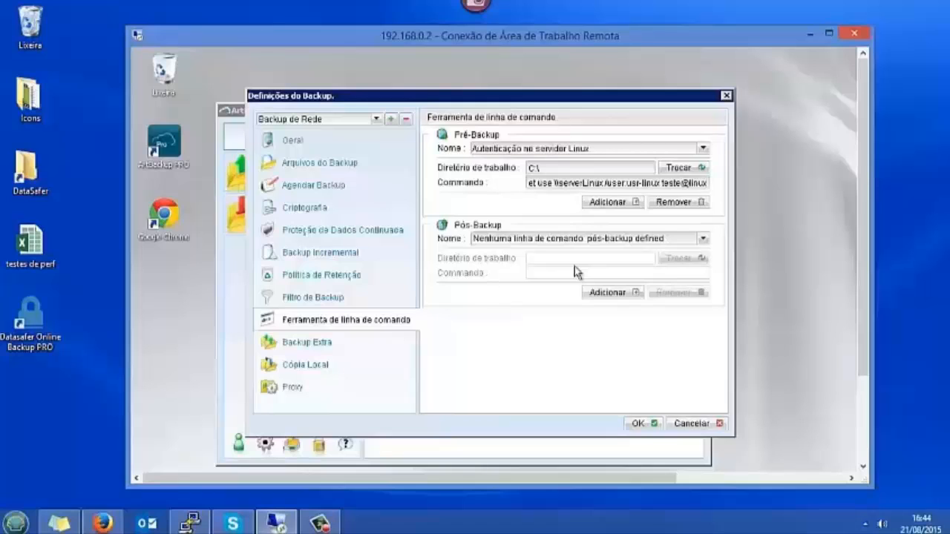
Apply the backup settings and save the program configuration, acknowledging the success message
{"action": "left_click", "coordinate": [635, 425]}
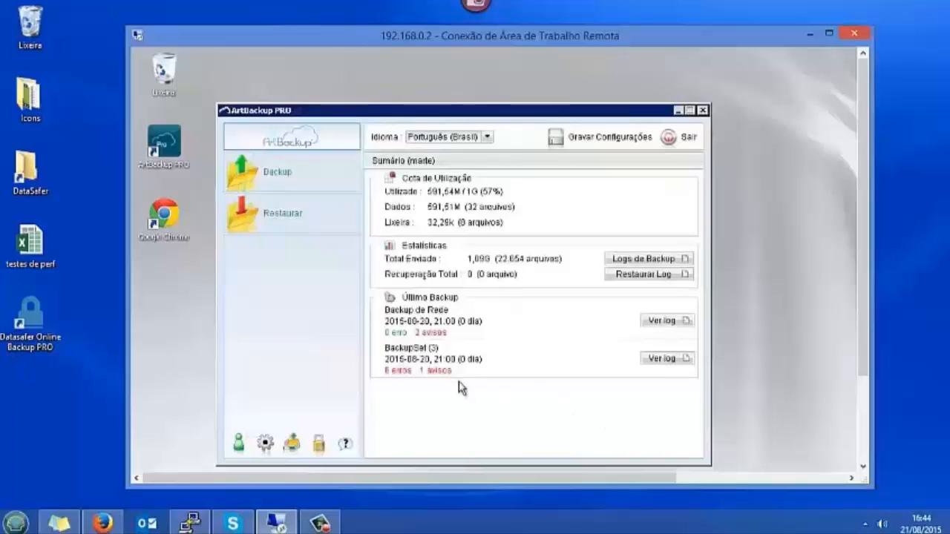
{"action": "left_click", "coordinate": [605, 148]}
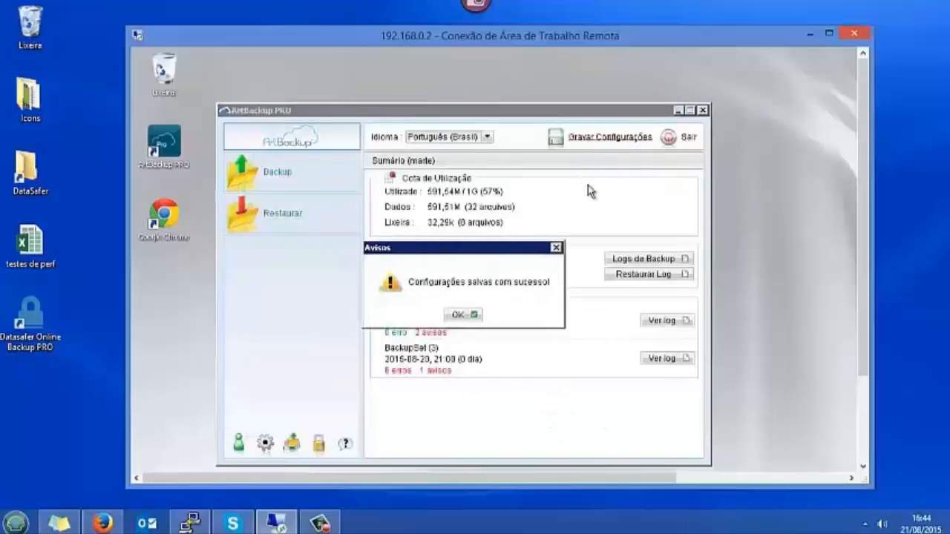
{"action": "left_click", "coordinate": [454, 315]}
{"action": "left_click_drag", "start_coordinate": [472, 113], "coordinate": [515, 91]}
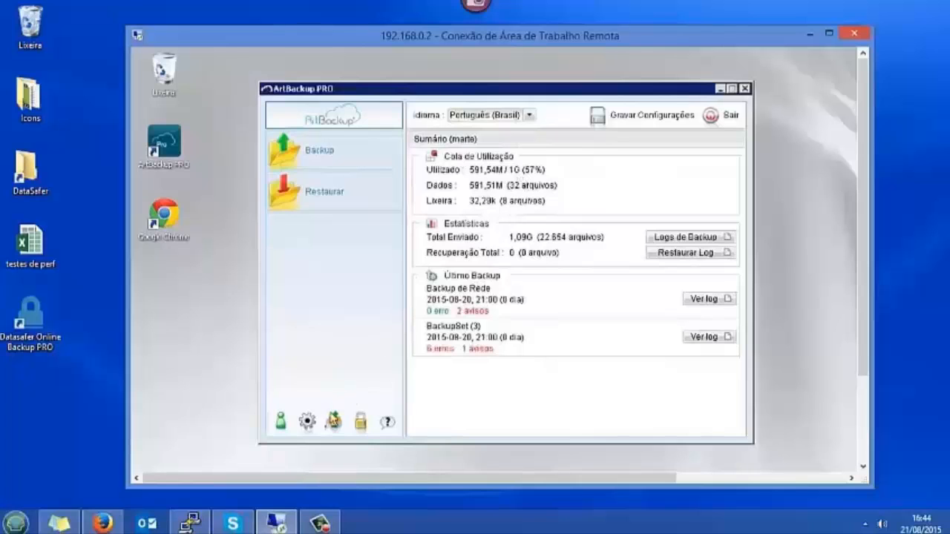
Reopen the settings to check the daily schedule and pre-backup commands, then cancel unchanged
{"action": "left_click", "coordinate": [307, 421]}
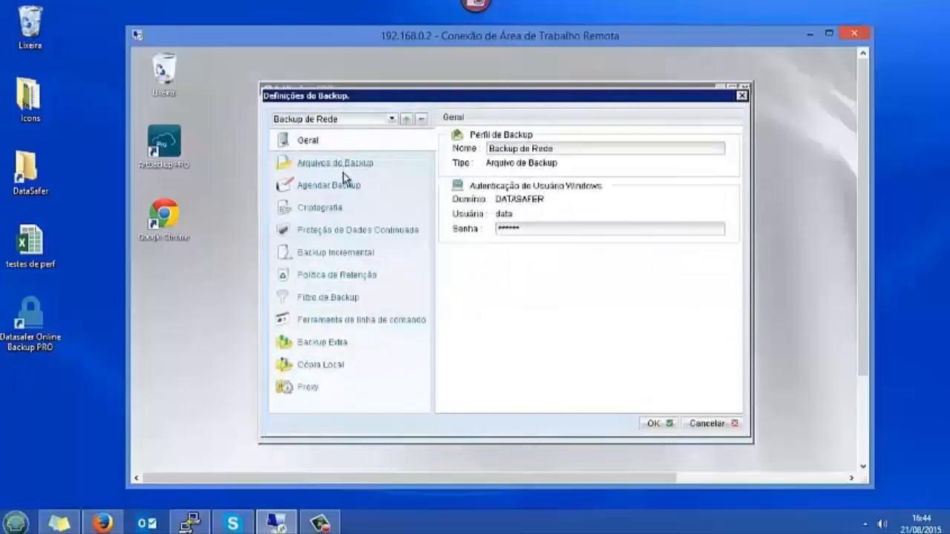
{"action": "left_click", "coordinate": [343, 185]}
{"action": "left_click", "coordinate": [696, 403]}
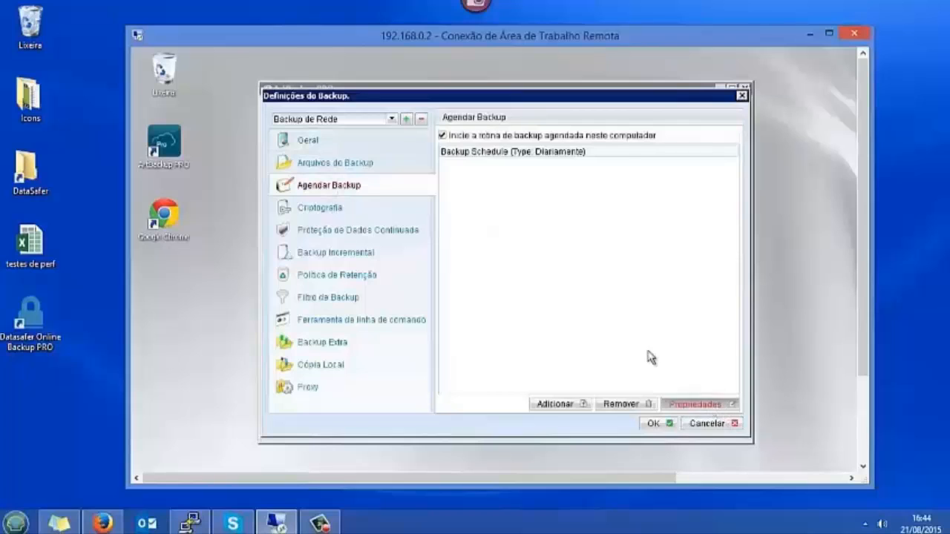
{"action": "left_click", "coordinate": [599, 371]}
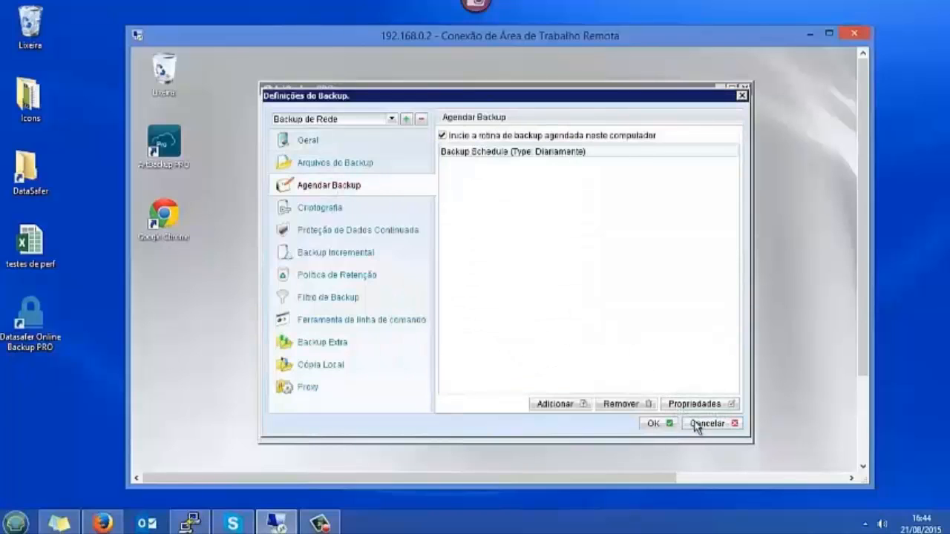
{"action": "left_click", "coordinate": [406, 320]}
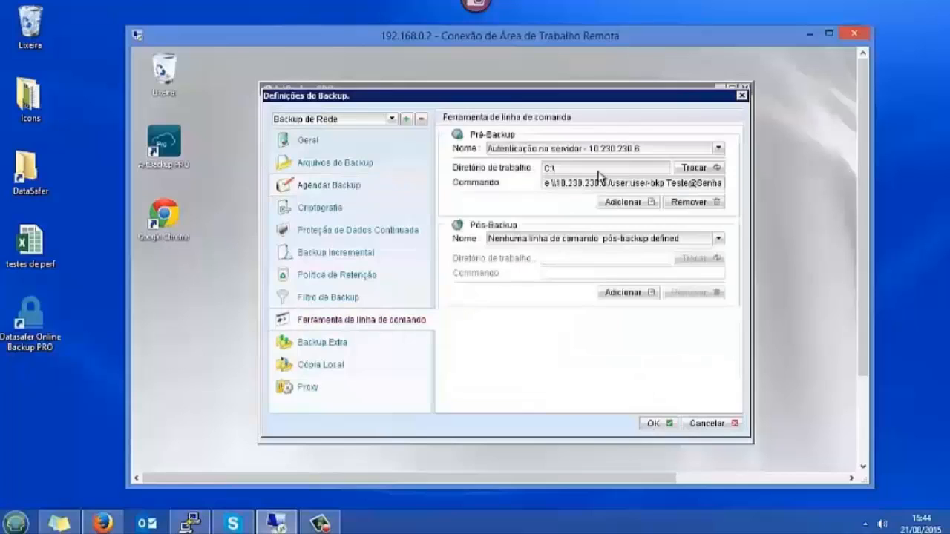
{"action": "left_click", "coordinate": [700, 424]}
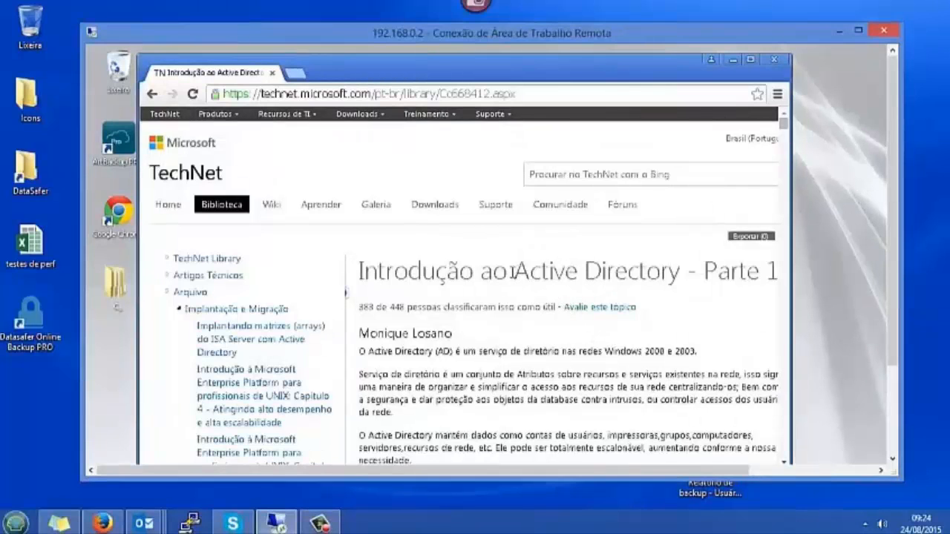
Scroll the TechNet article and select 'Active Directory' in its title
{"action": "left_click_drag", "start_coordinate": [892, 318], "coordinate": [896, 180]}
{"action": "left_click_drag", "start_coordinate": [513, 272], "coordinate": [672, 273]}
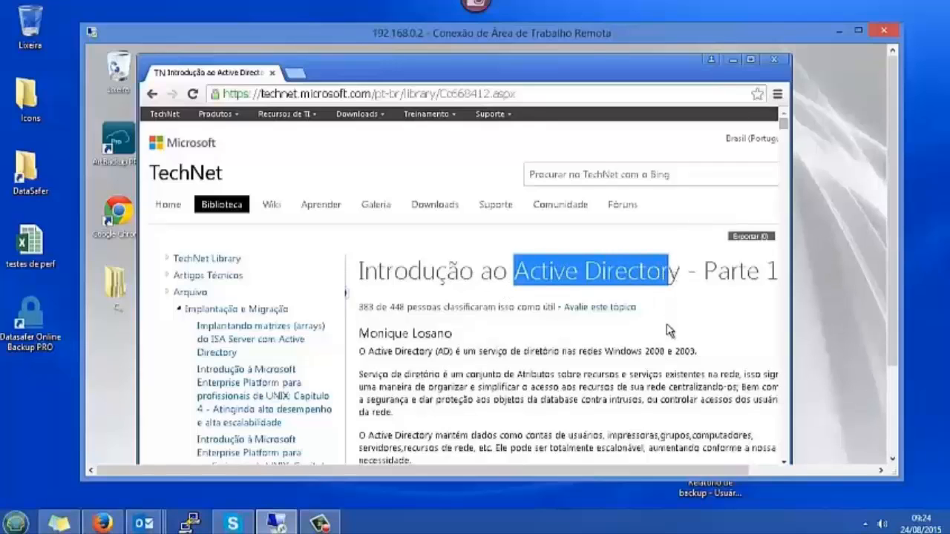
Return from the browser to Definições do Backup, apply them and save the configuration
{"action": "left_click", "coordinate": [733, 61]}
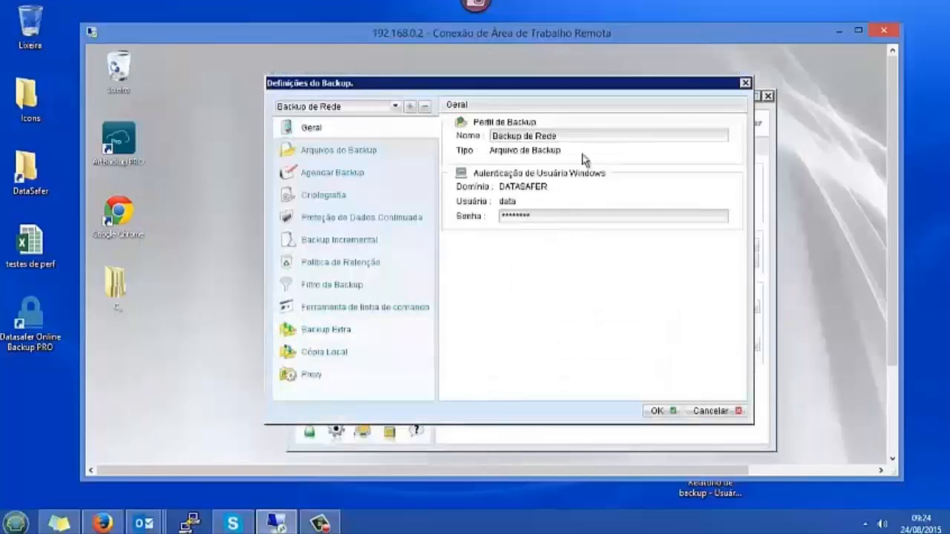
{"action": "left_click_drag", "start_coordinate": [593, 82], "coordinate": [602, 78]}
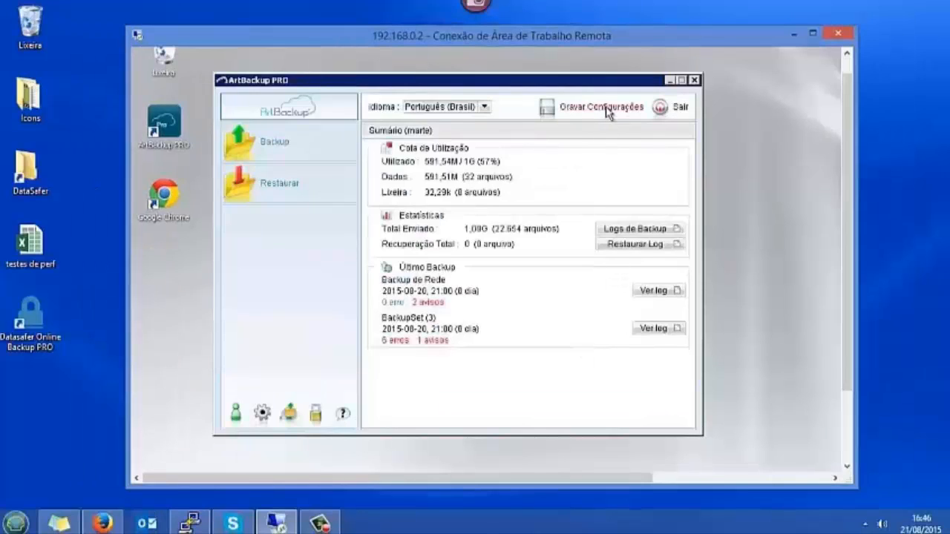
{"action": "left_click", "coordinate": [608, 110]}
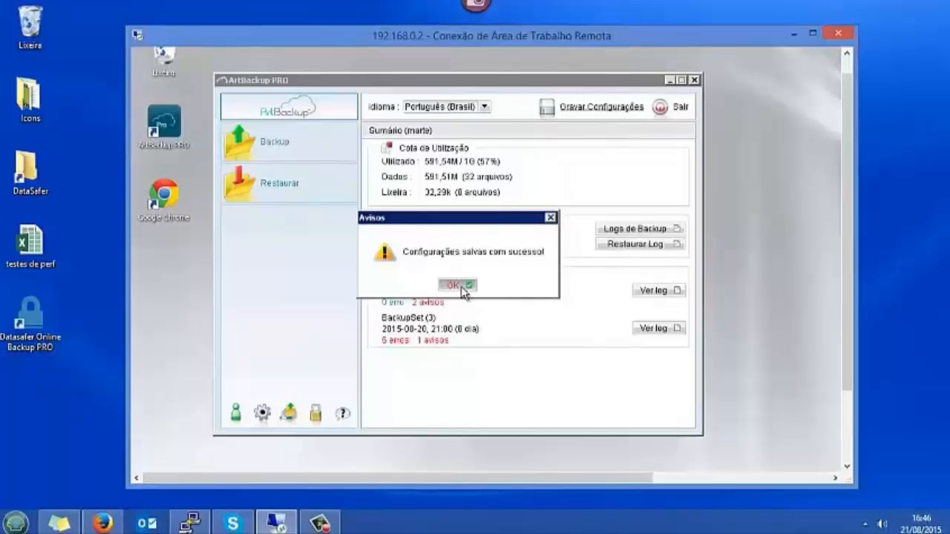
{"action": "left_click", "coordinate": [457, 286]}
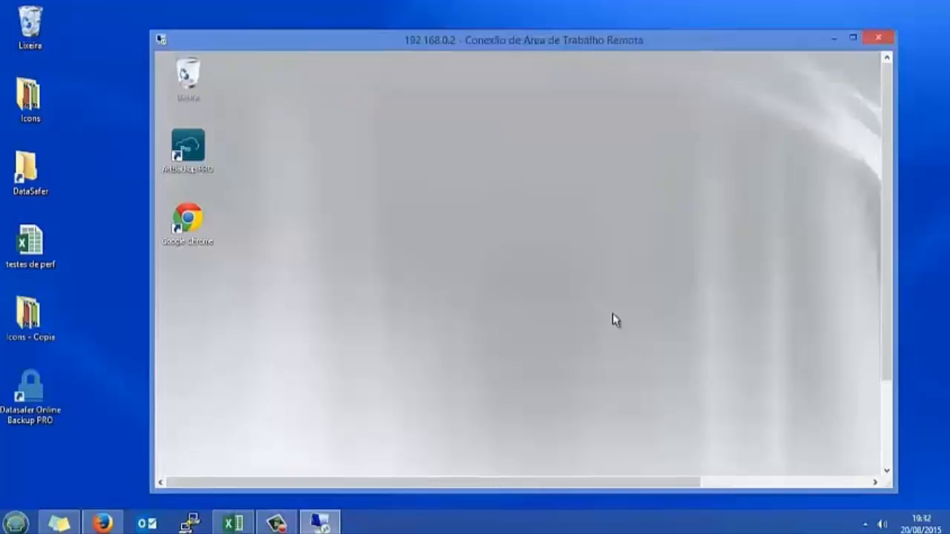
Open the remote machine's Bibliotecas Explorer window showing the DataSafer (Z:) drive, after a brief Start menu search
{"action": "left_click_drag", "start_coordinate": [886, 201], "coordinate": [886, 335]}
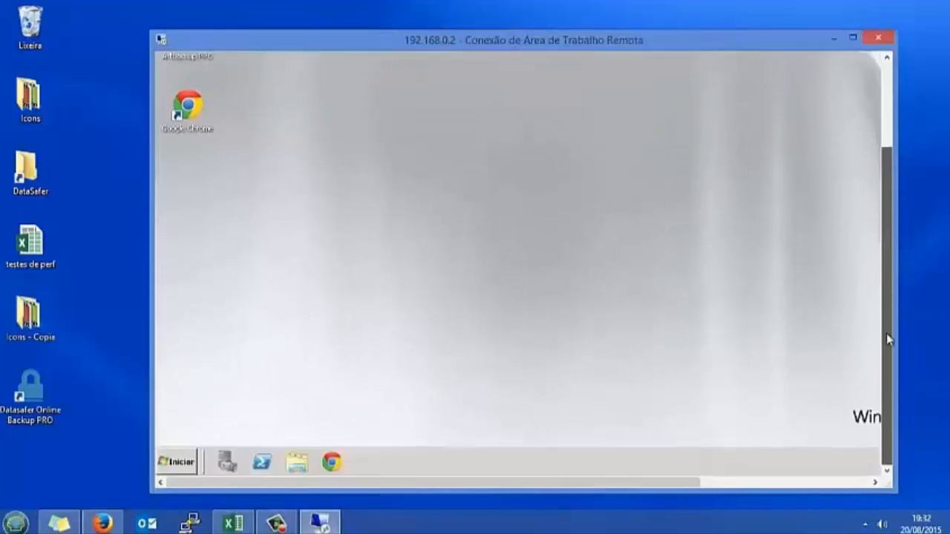
{"action": "left_click", "coordinate": [297, 461]}
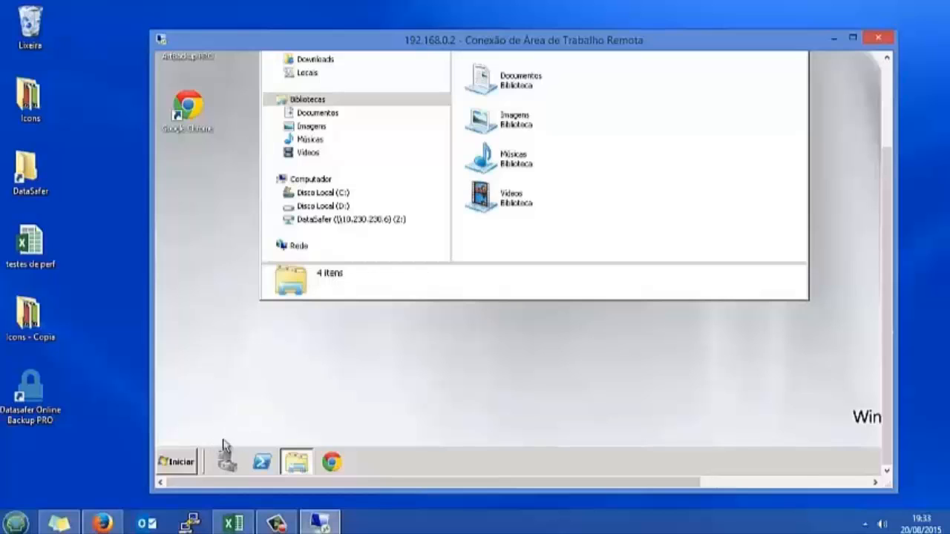
{"action": "left_click", "coordinate": [184, 461]}
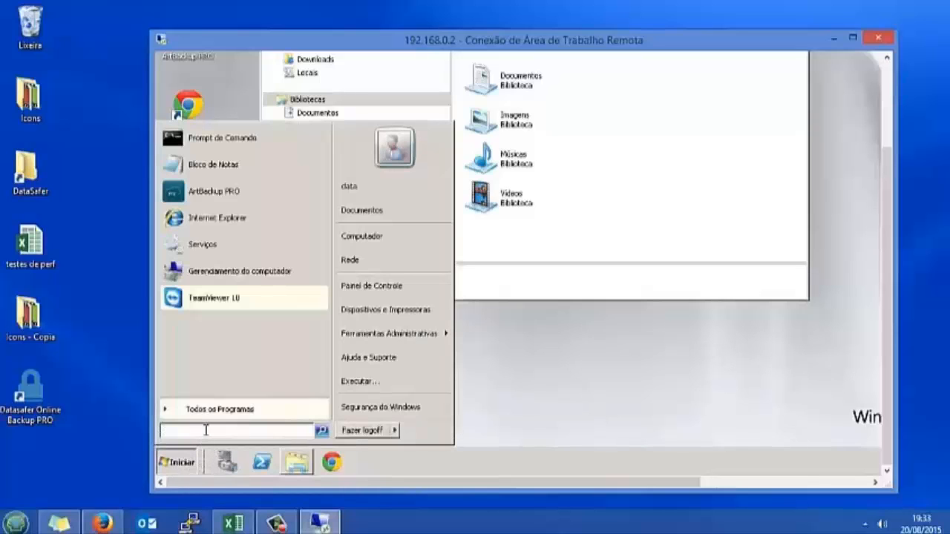
{"action": "type", "text": "W"}
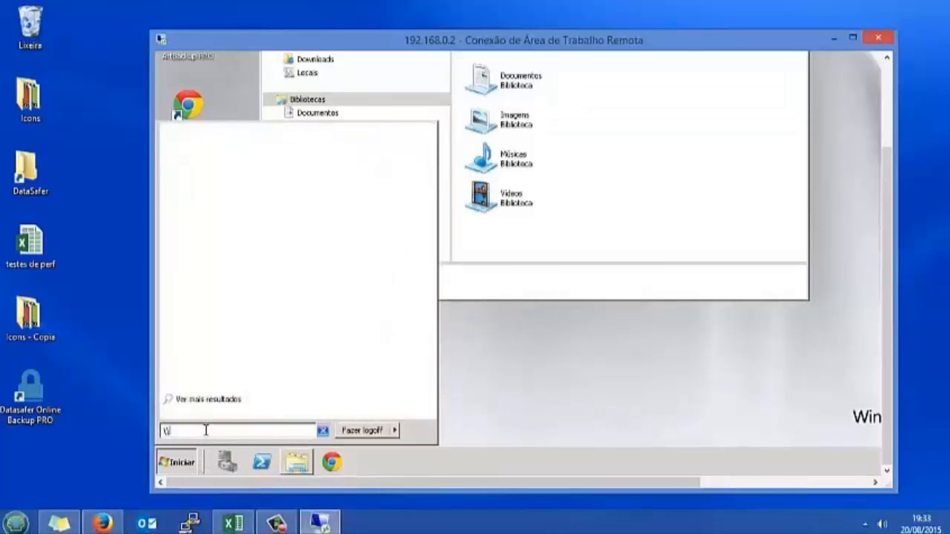
{"action": "type", "text": "al"}
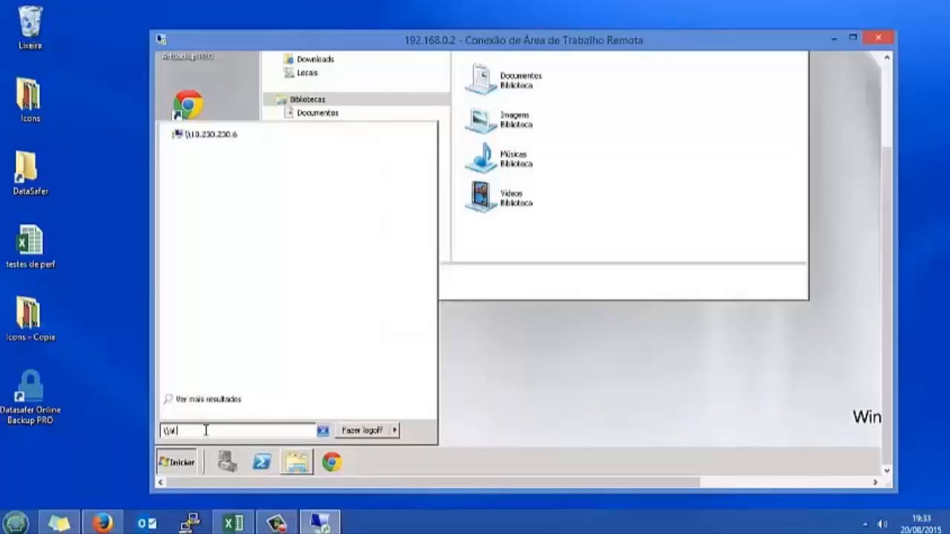
{"action": "type", "text": "las"}
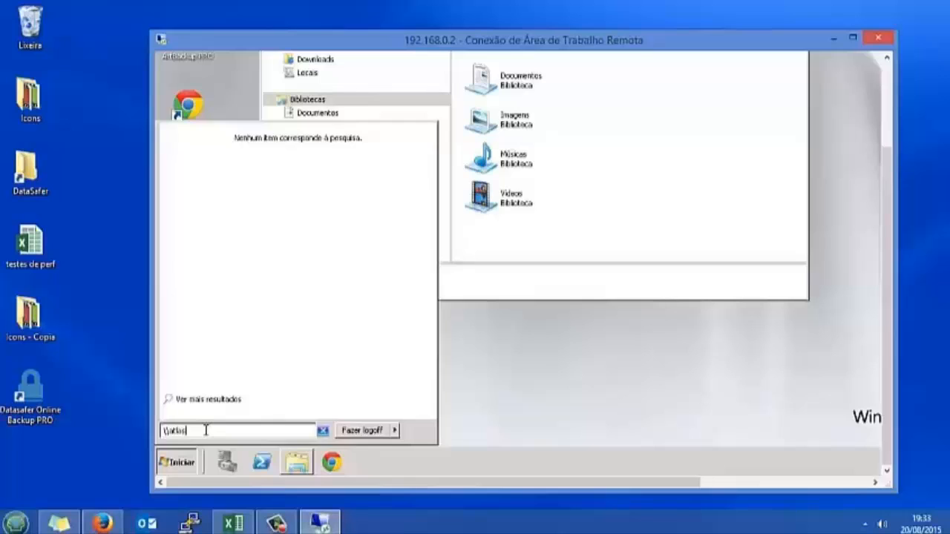
{"action": "left_click", "coordinate": [534, 371]}
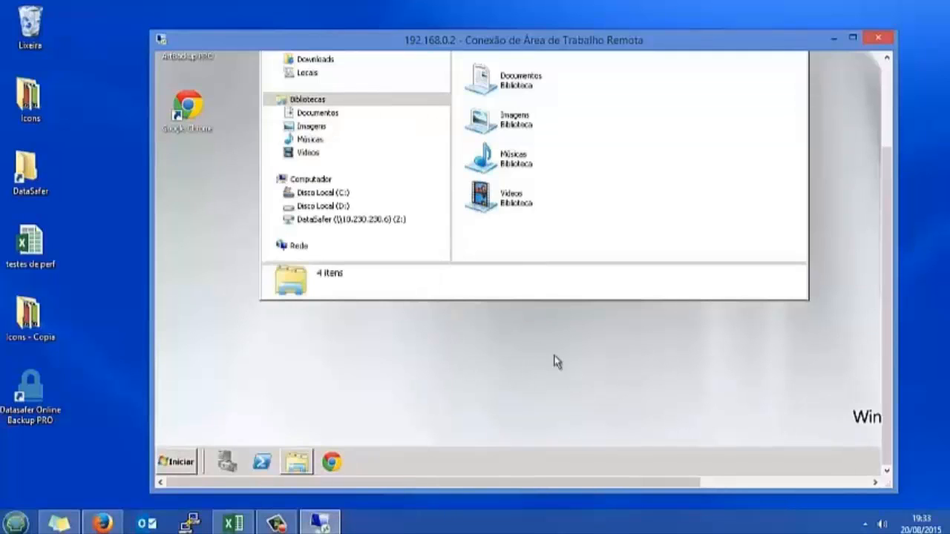
{"action": "left_click_drag", "start_coordinate": [889, 291], "coordinate": [899, 201]}
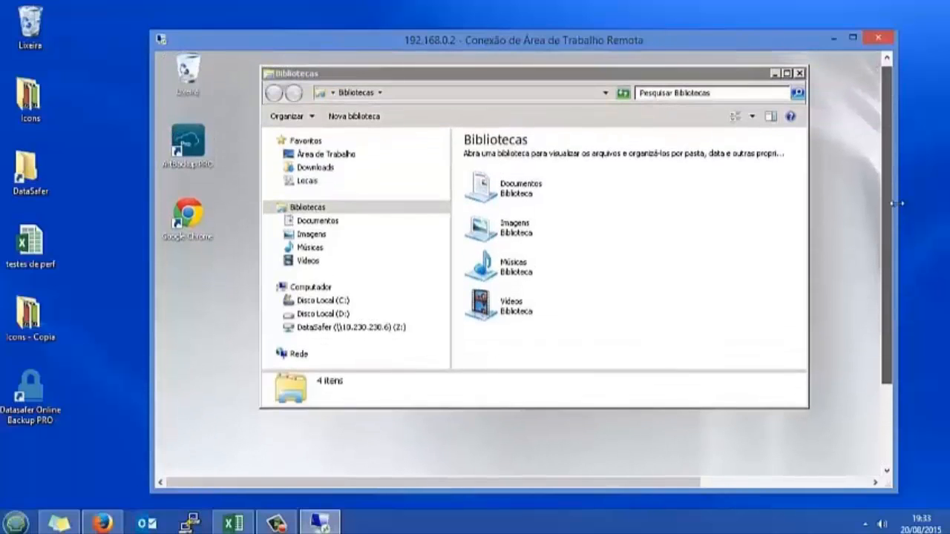